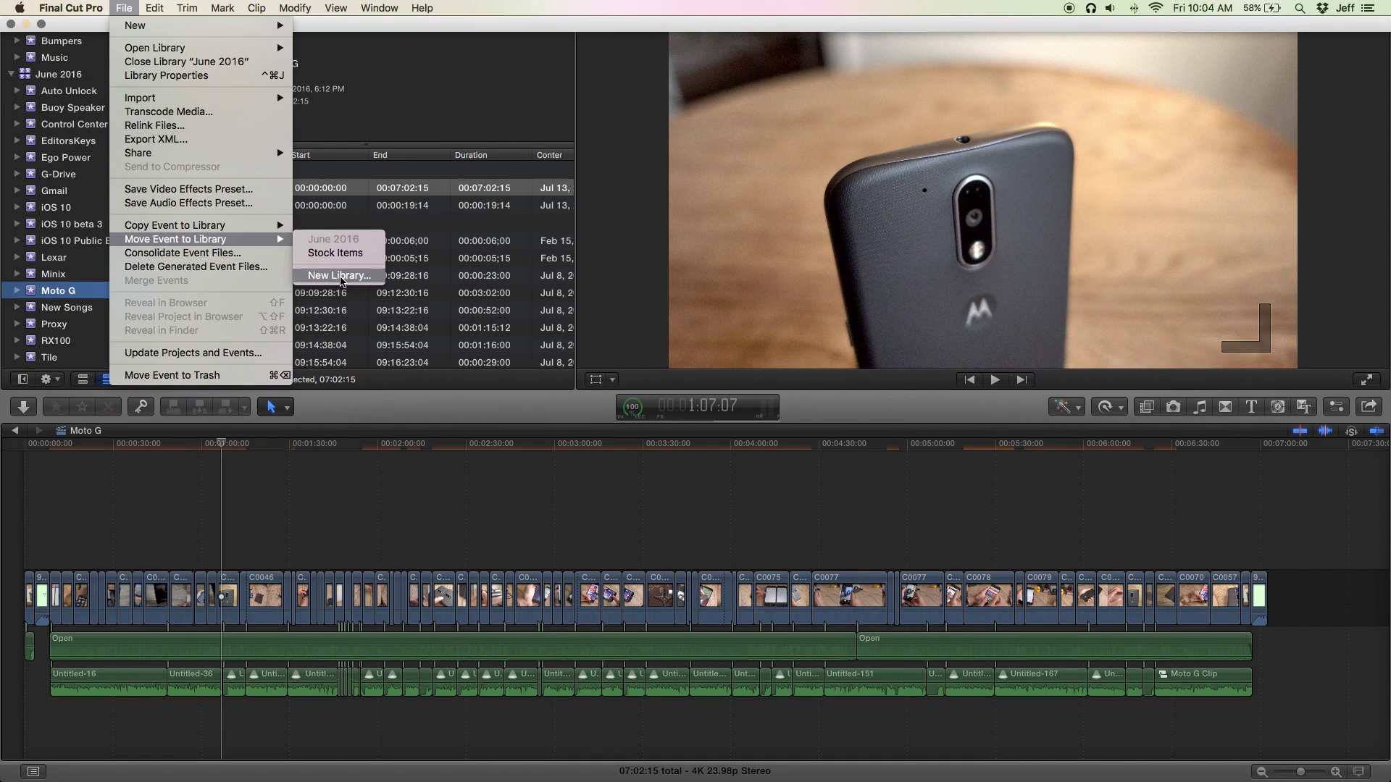
Dismiss the open menu so the iStat Mini gauge shows the disk at 90% full
click(341, 281)
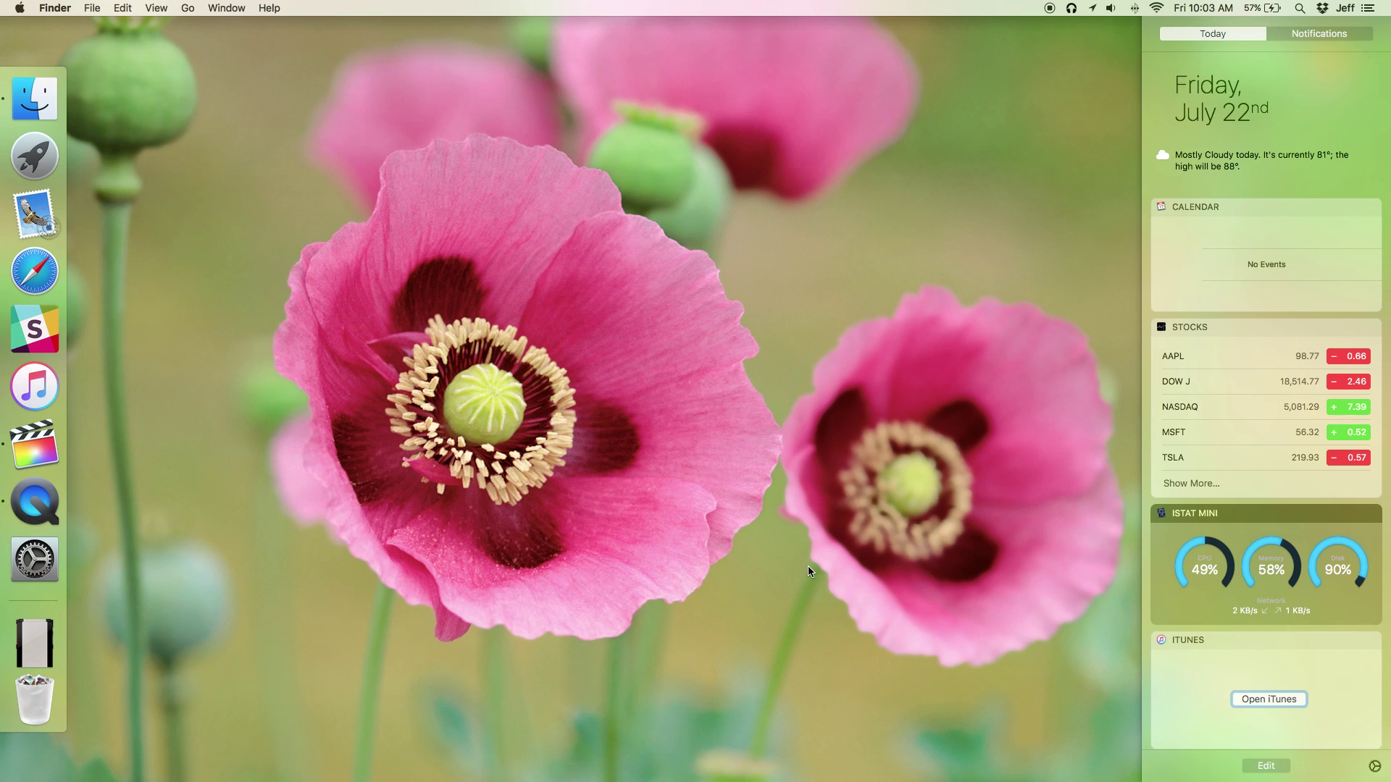
Close Notification Center, return to the full-screen Final Cut Pro space, and scroll the Libraries sidebar to the top
click(252, 349)
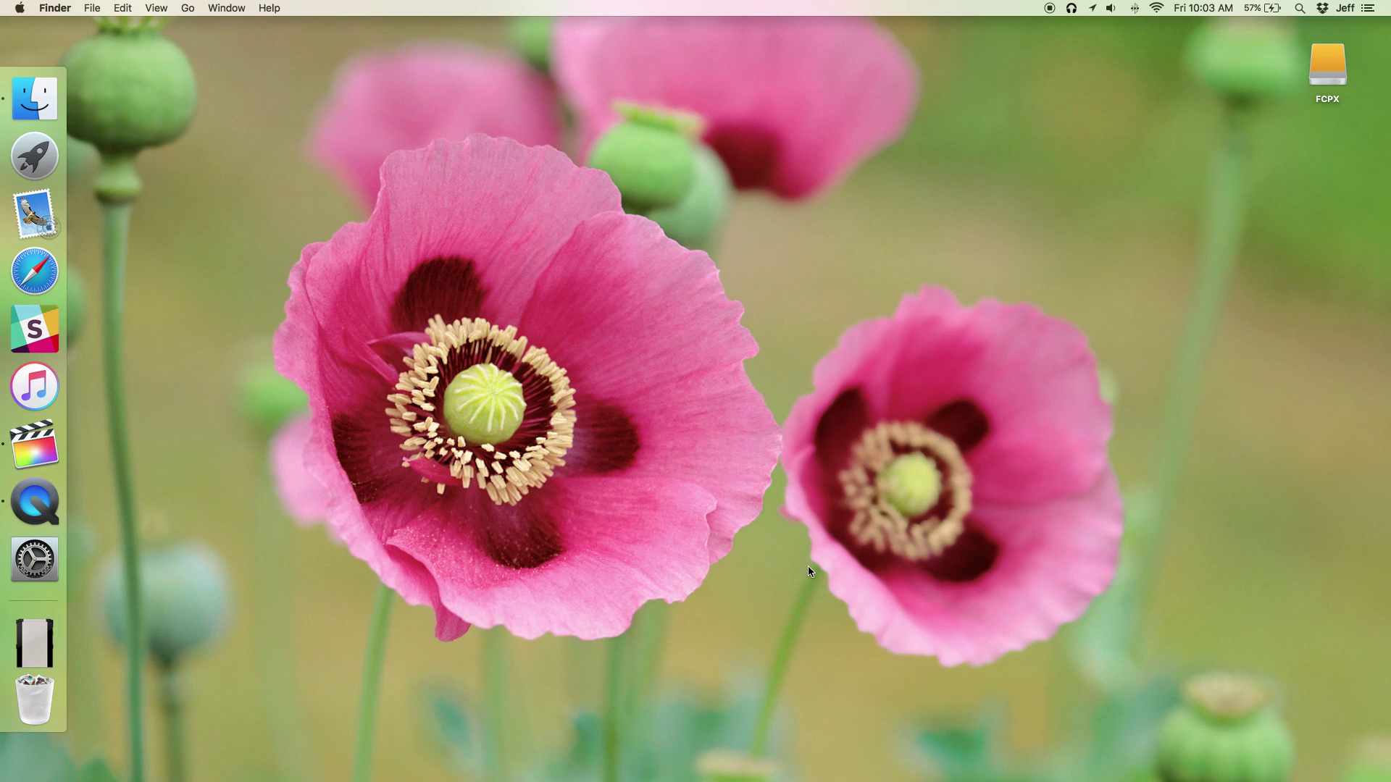
key(ctrl+Right)
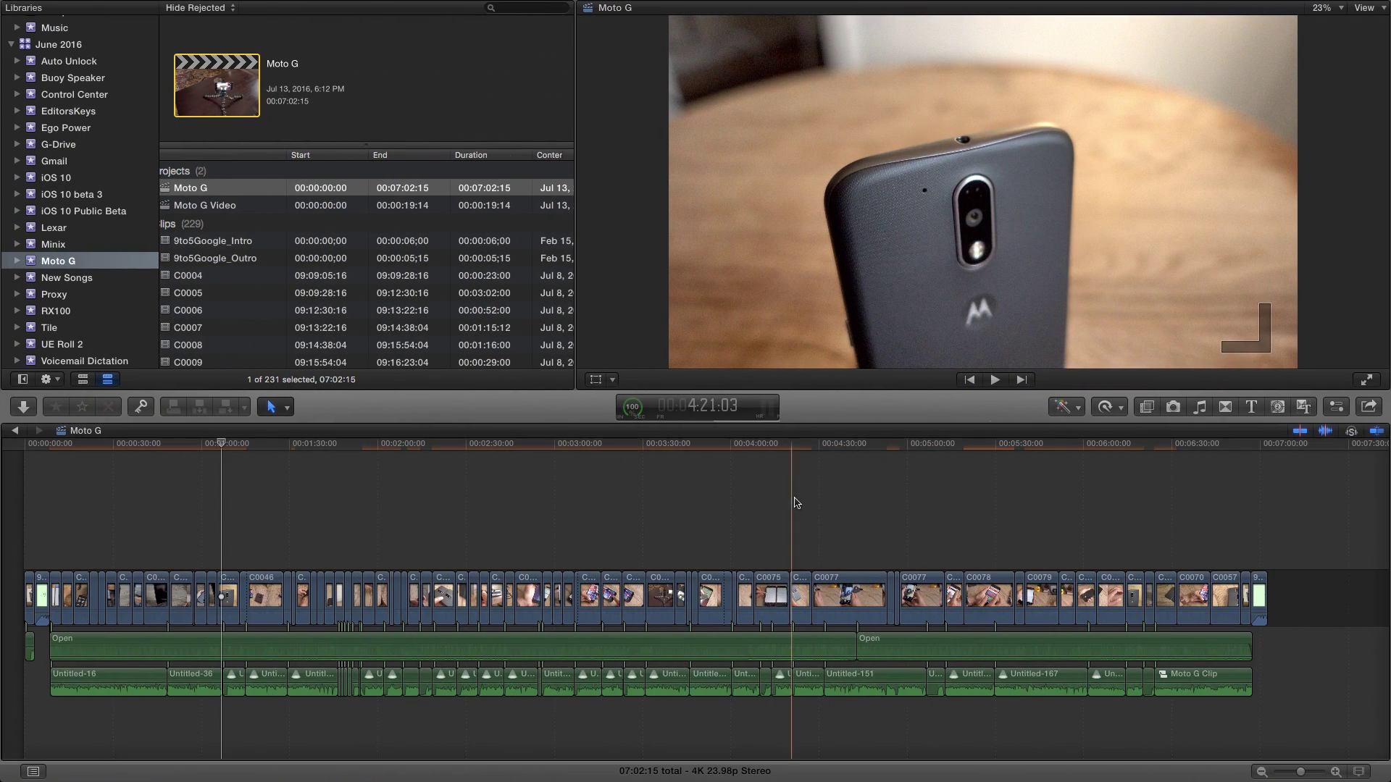
scroll(87, 259, up, 2)
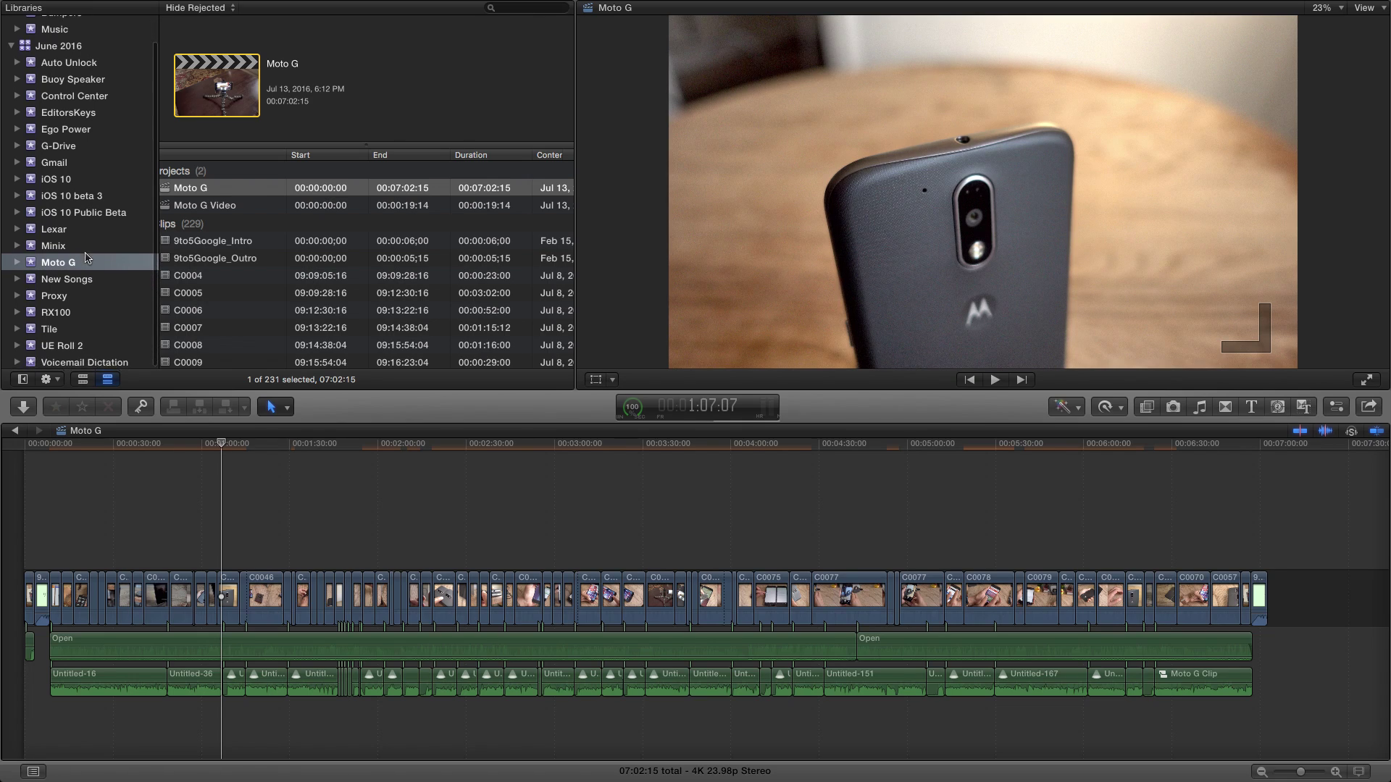
scroll(87, 258, up, 3)
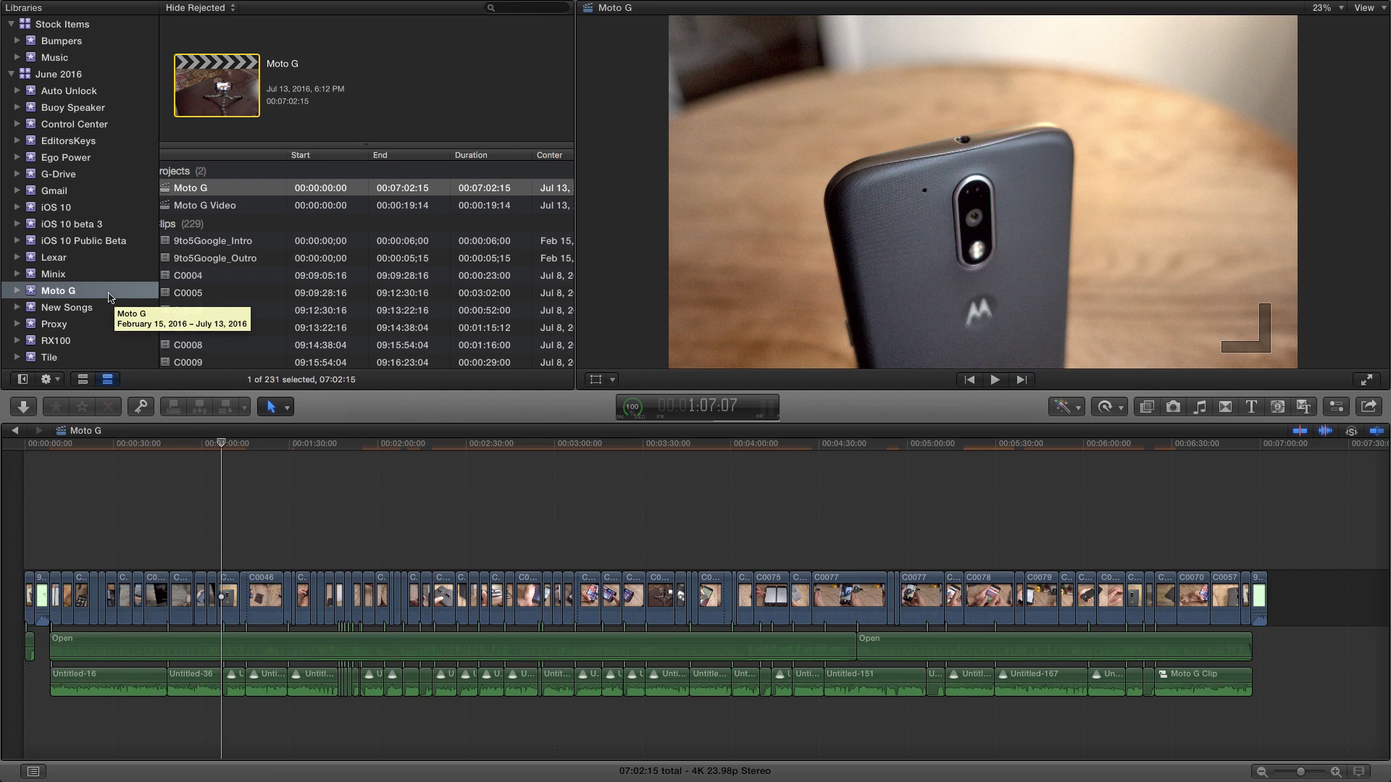
Select the Moto G event and choose Move Event to Library > New Library
click(66, 296)
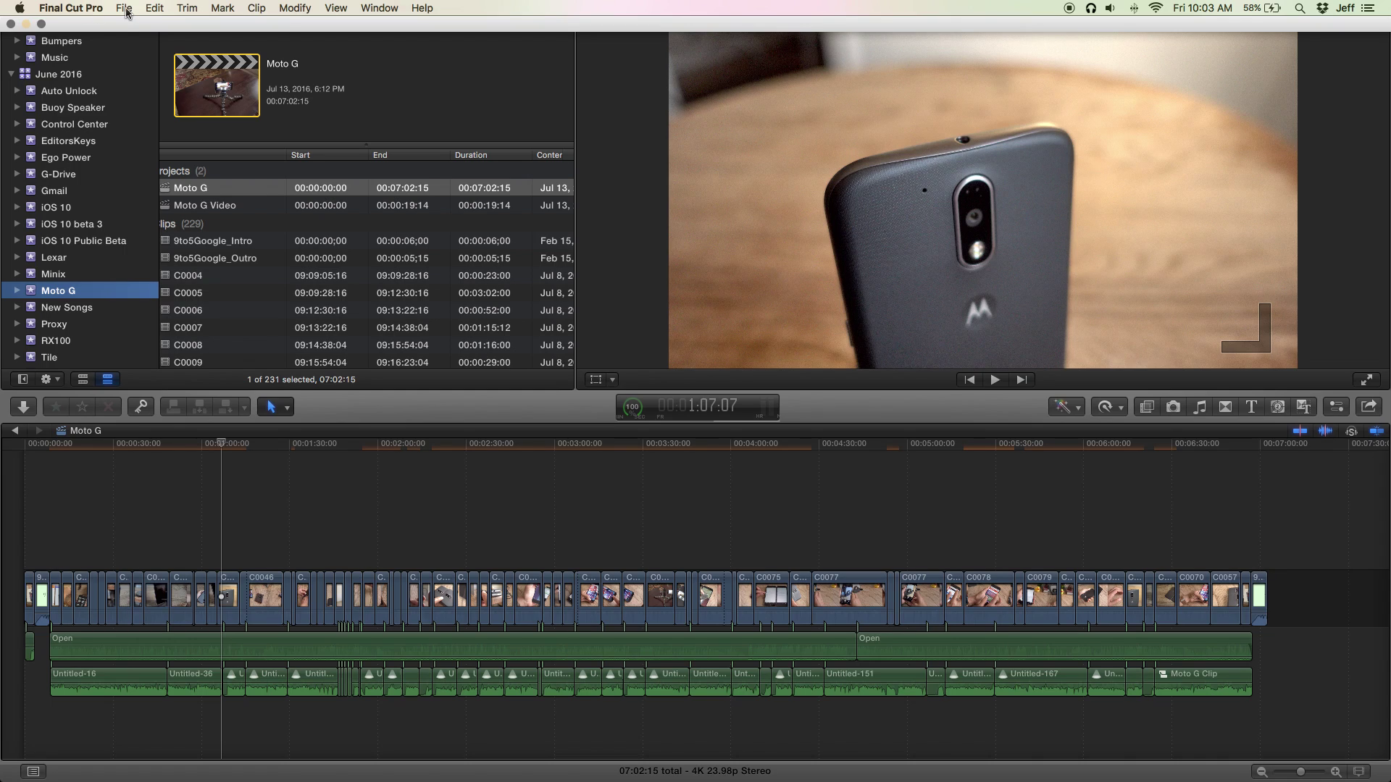
click(125, 9)
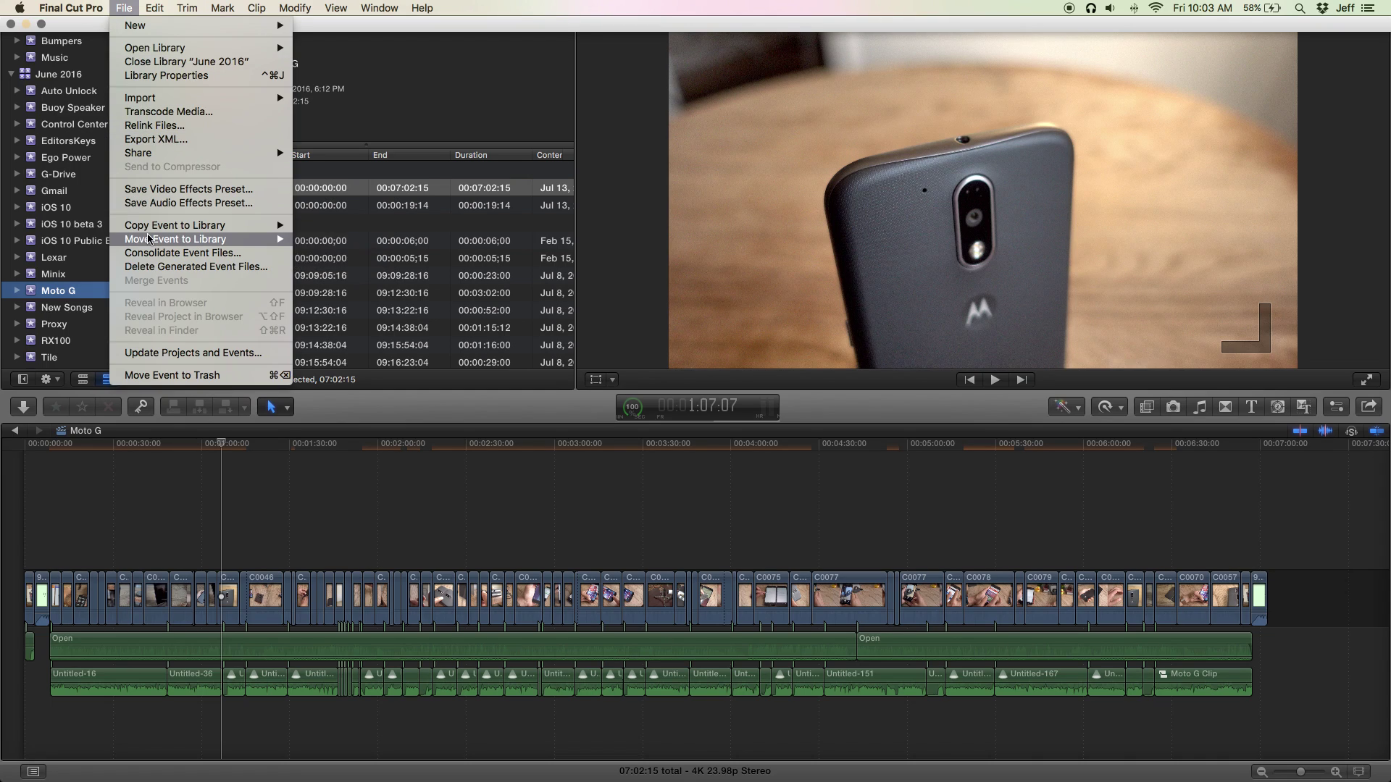
mouse_move(151, 241)
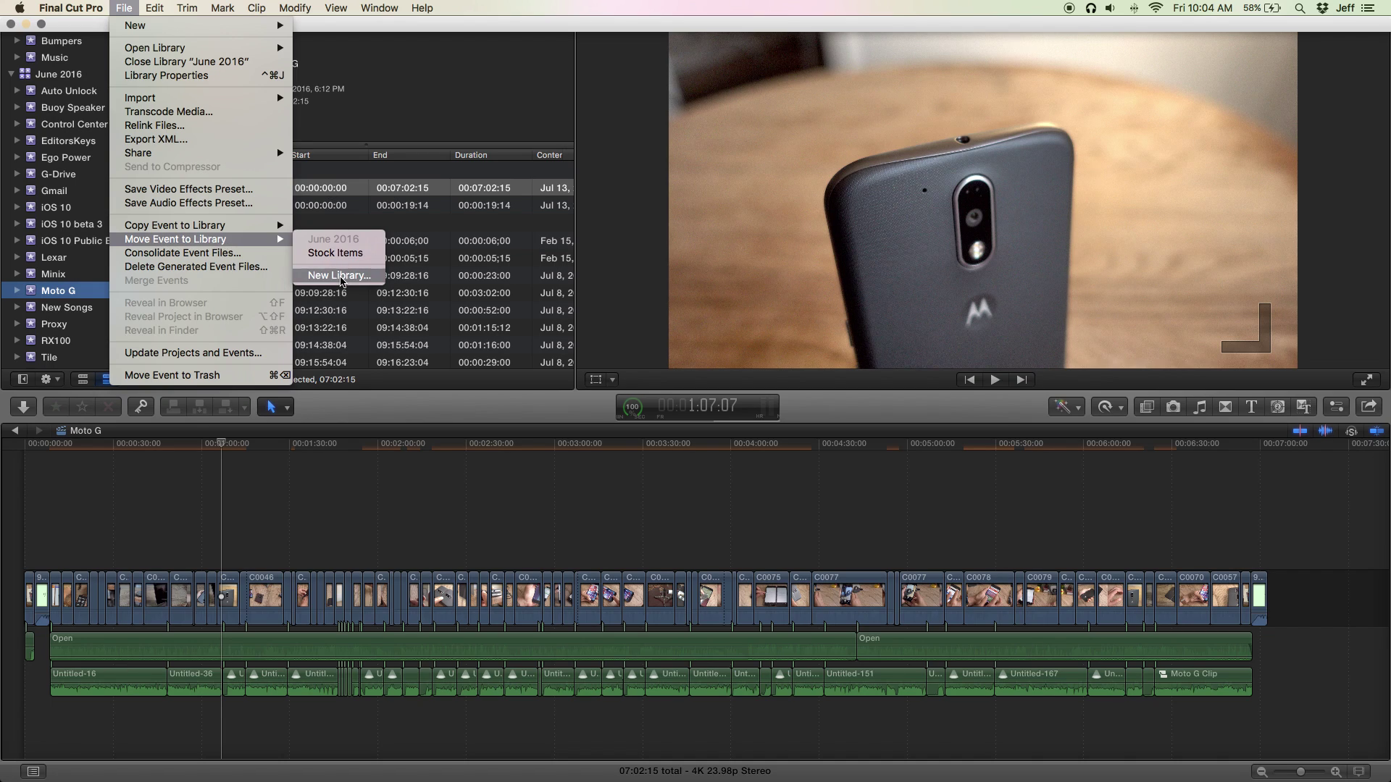
click(341, 277)
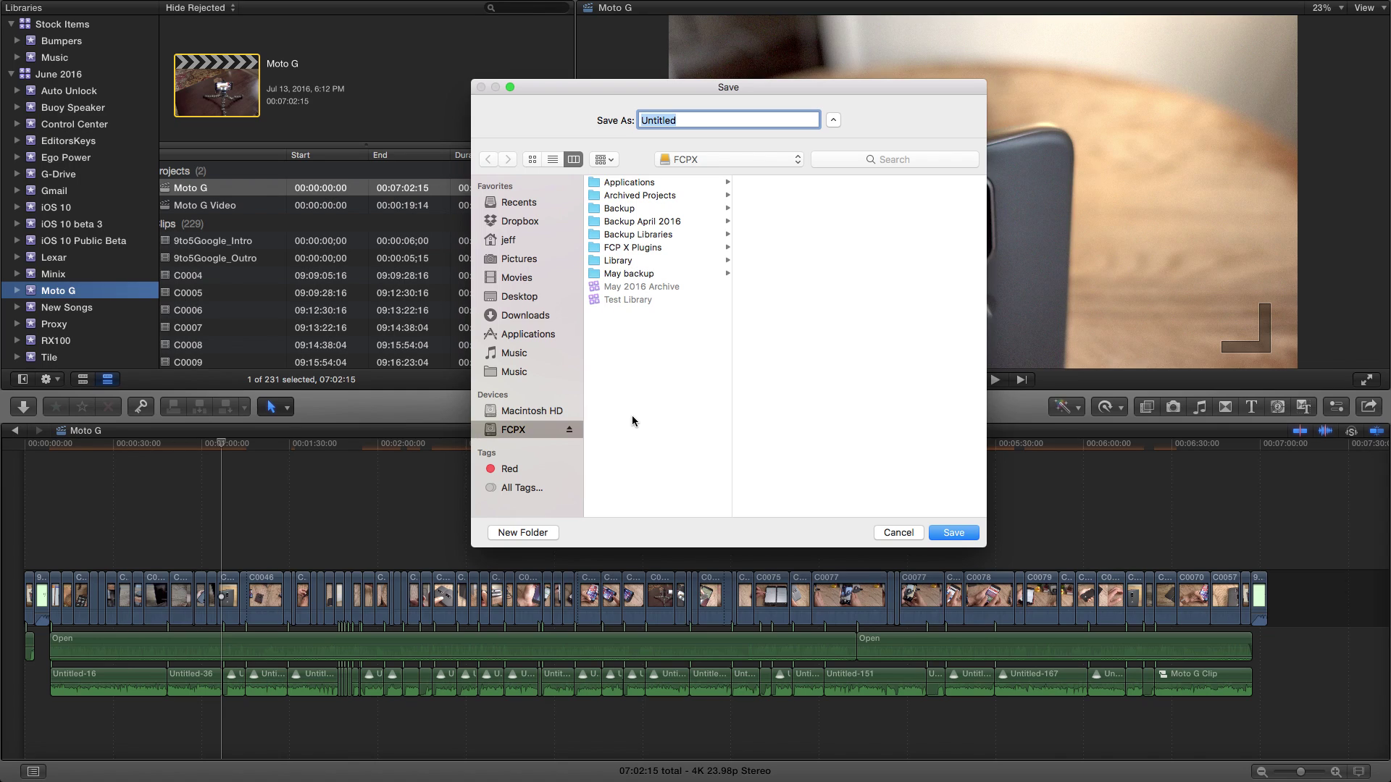
Name the new library 'July 2016 Archive' and save it on the FCPX drive
text(July 2016 Archive)
click(960, 540)
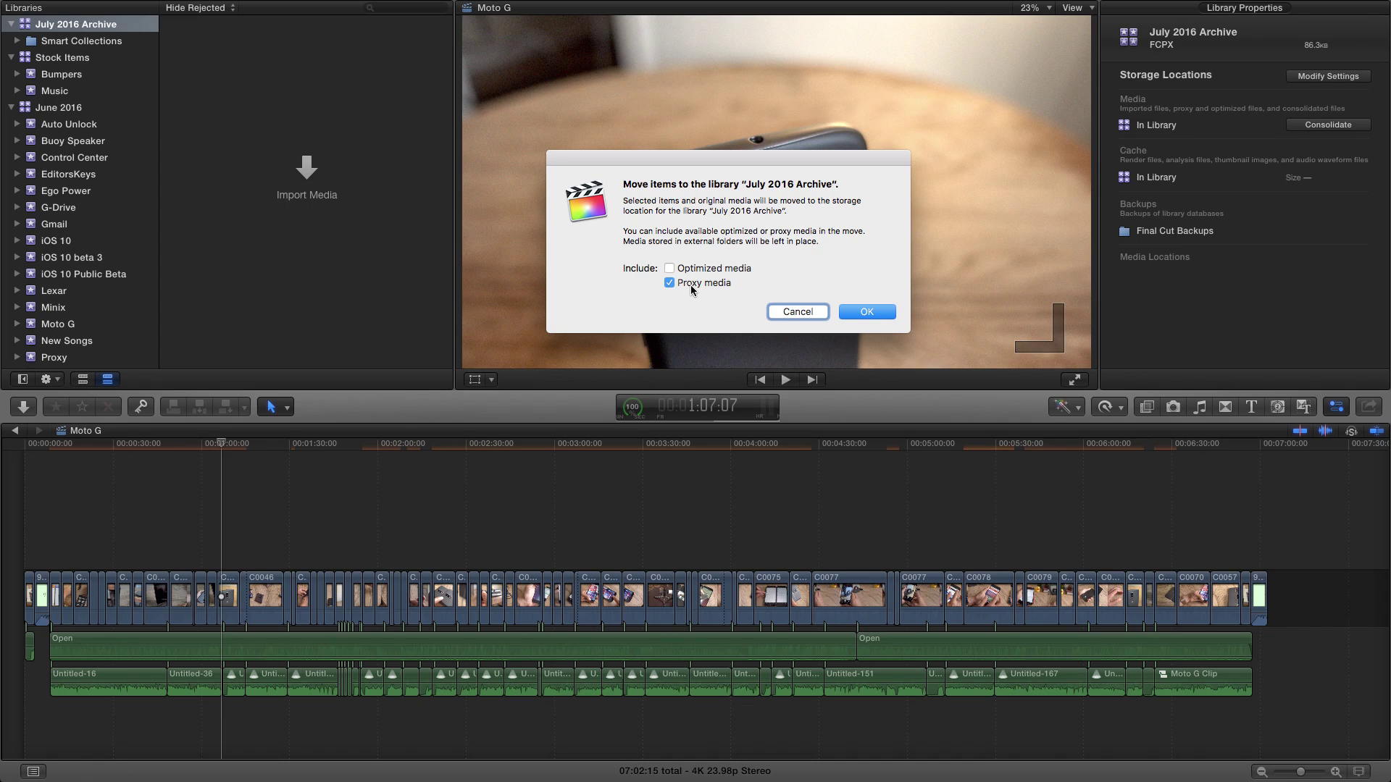
Confirm the media move, select Moto G inside July 2016 Archive, and open Background Tasks
click(864, 315)
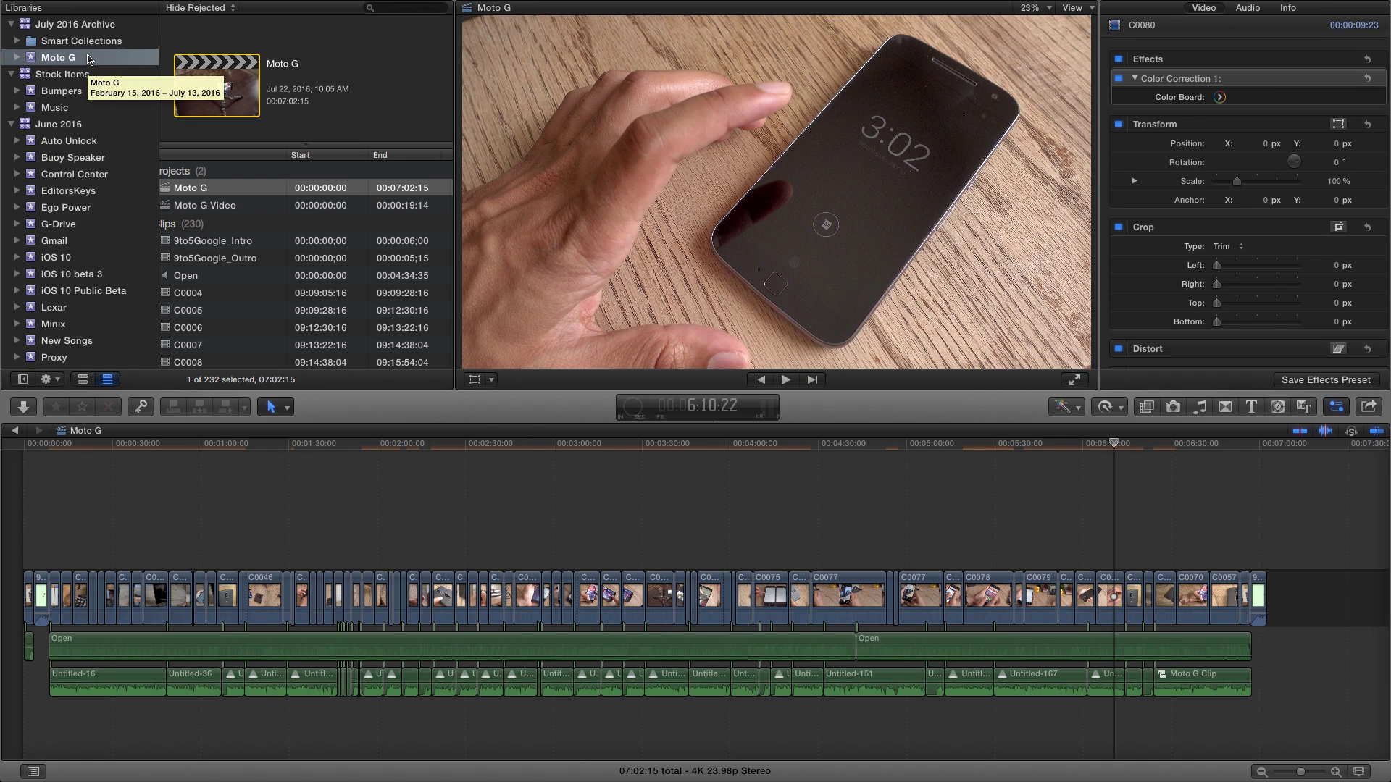
click(86, 26)
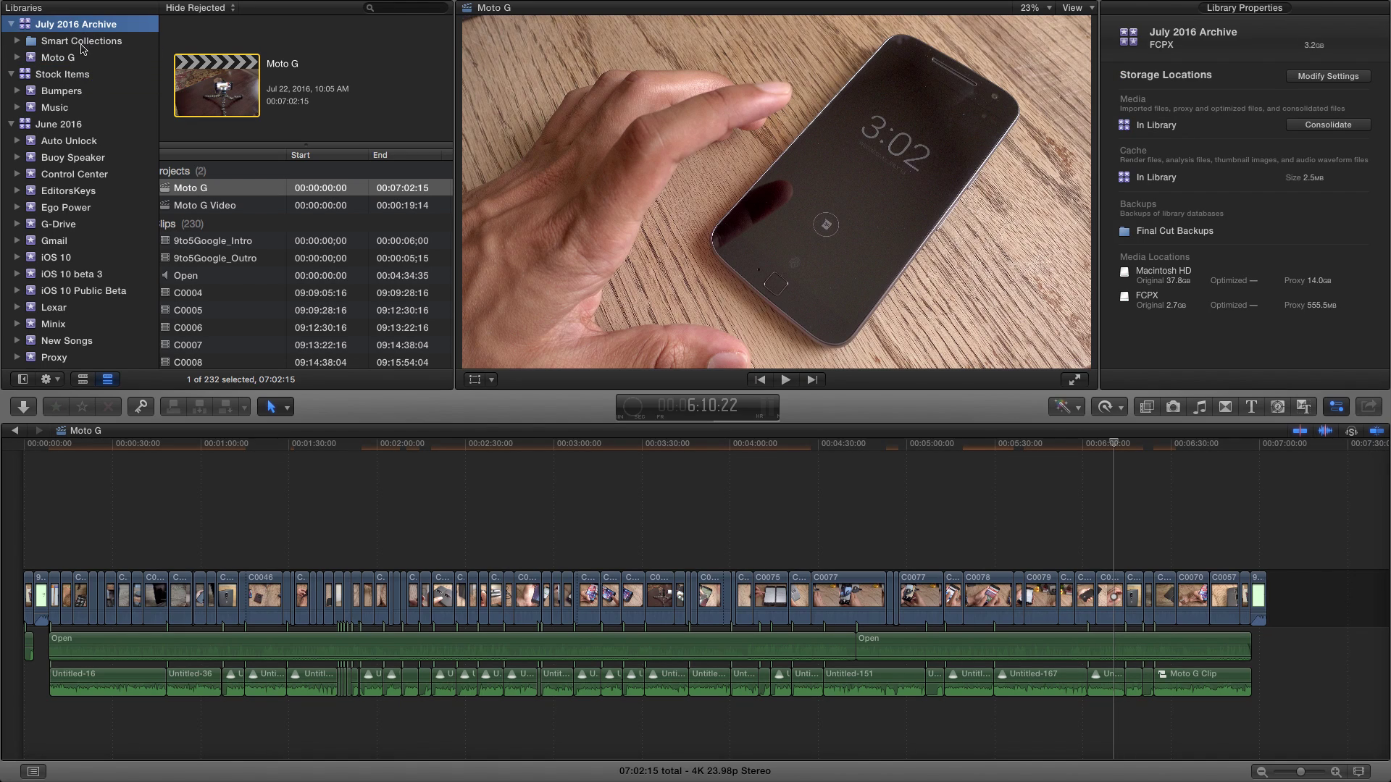
click(84, 43)
click(76, 60)
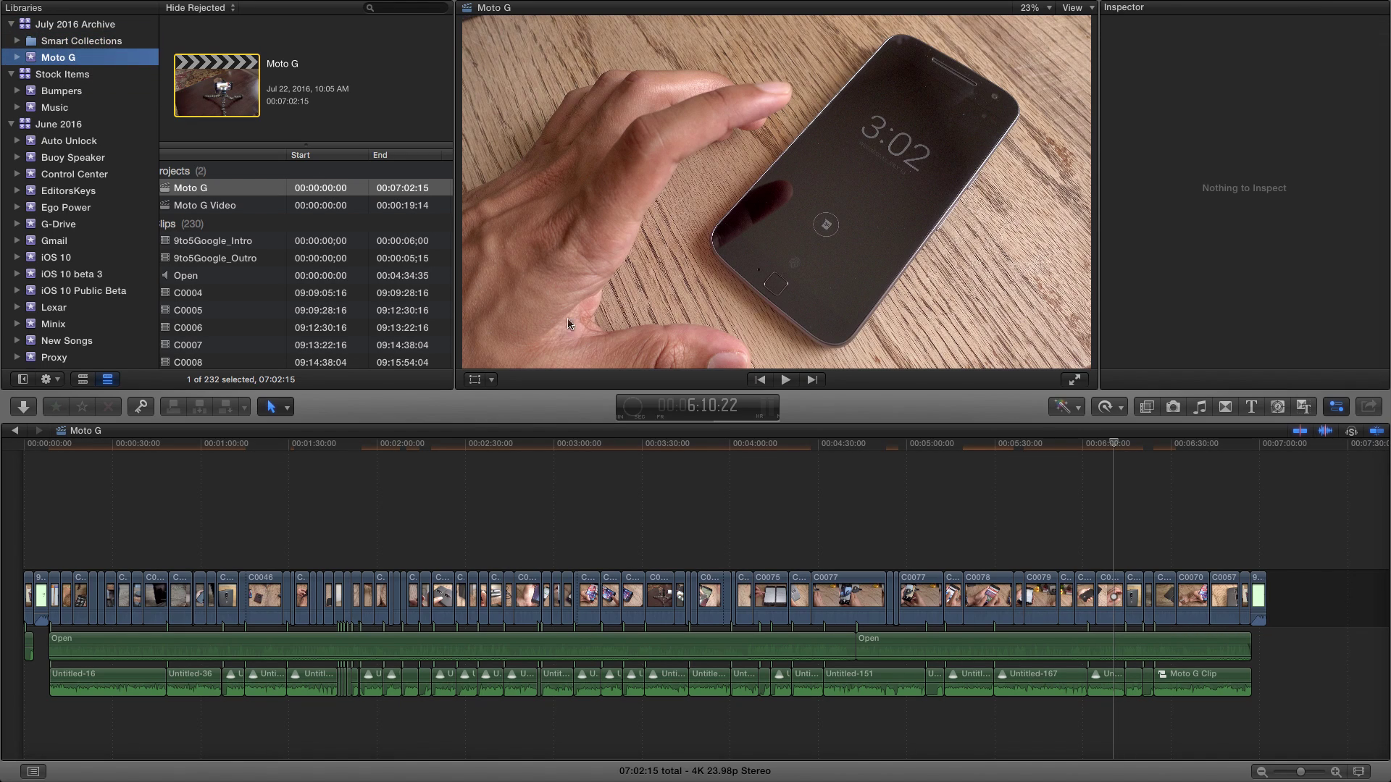
click(635, 410)
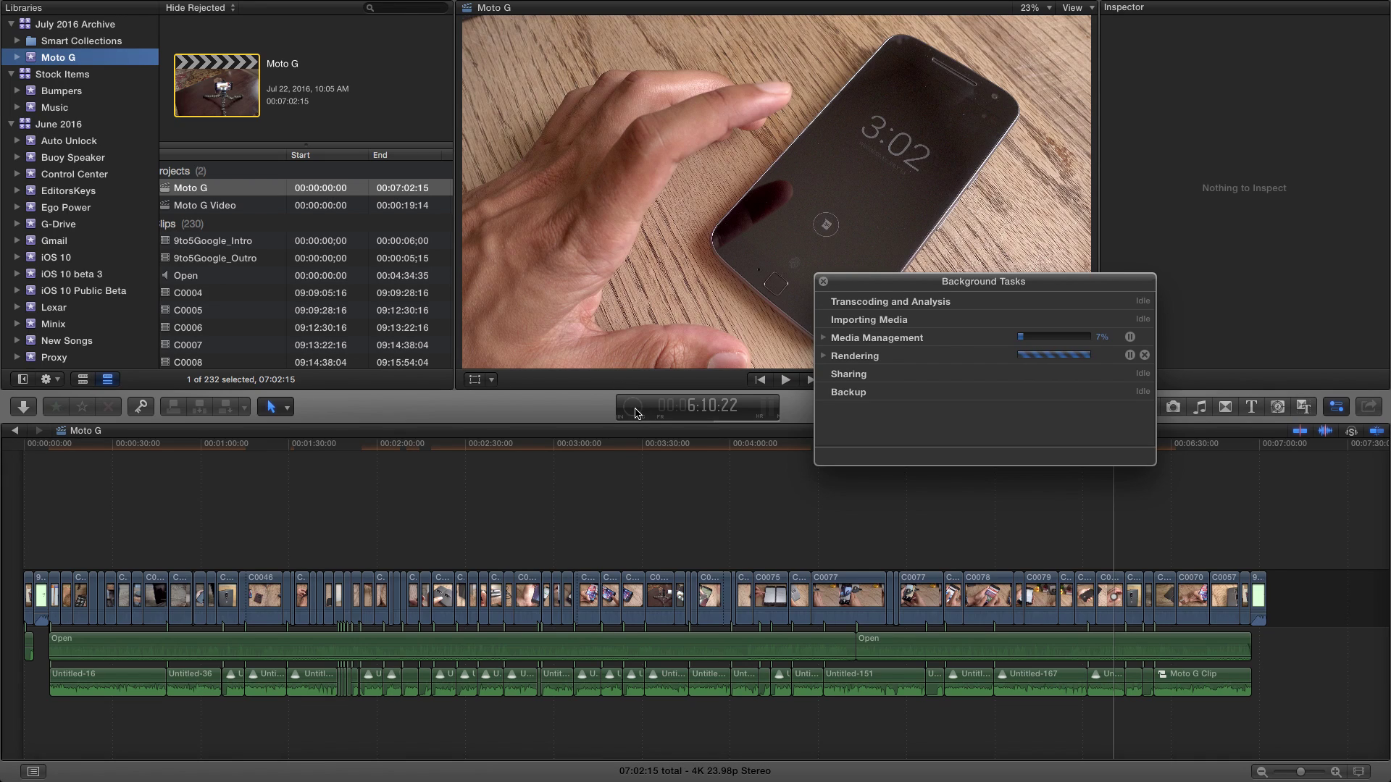
Expand Media Management in Background Tasks and watch the move task until all tasks are idle
click(824, 338)
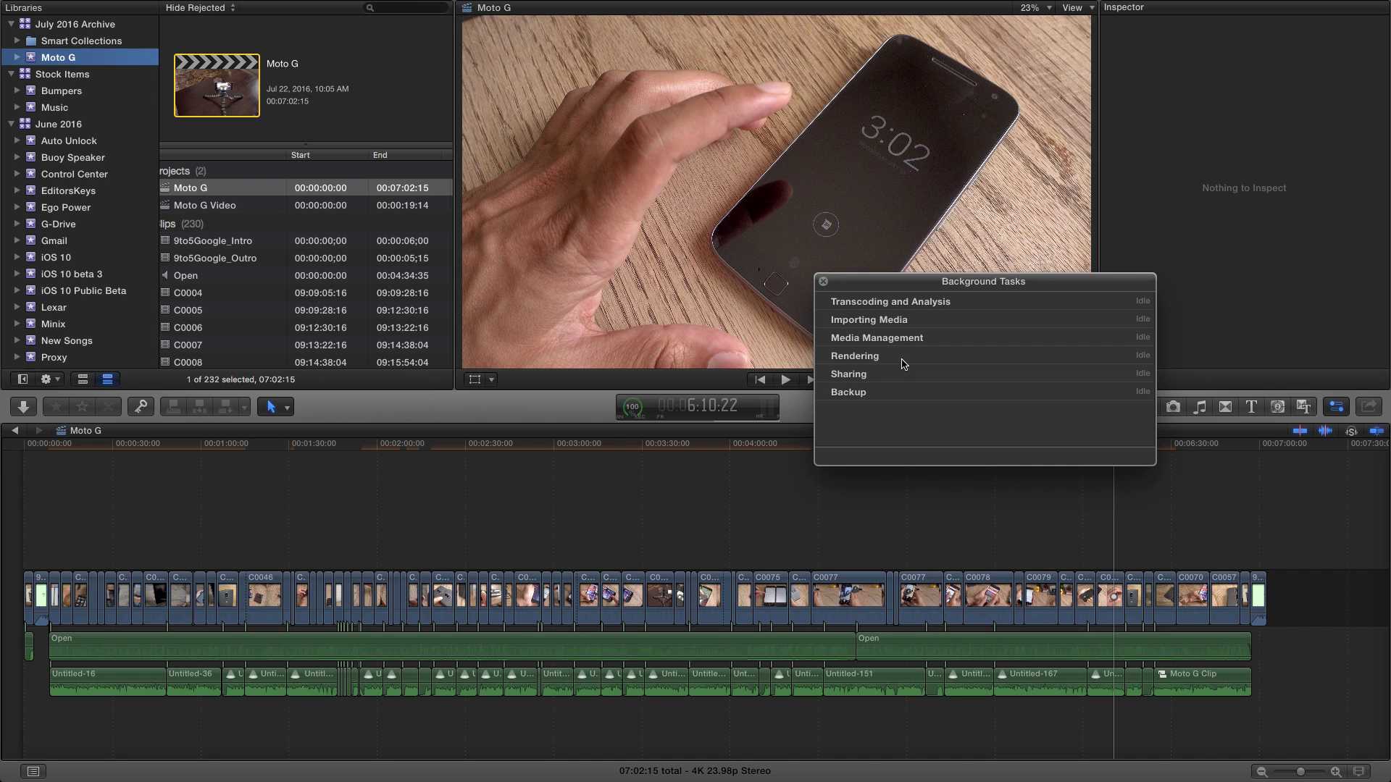
Close the Background Tasks window and move the playhead to about 3:49 in the timeline
click(823, 282)
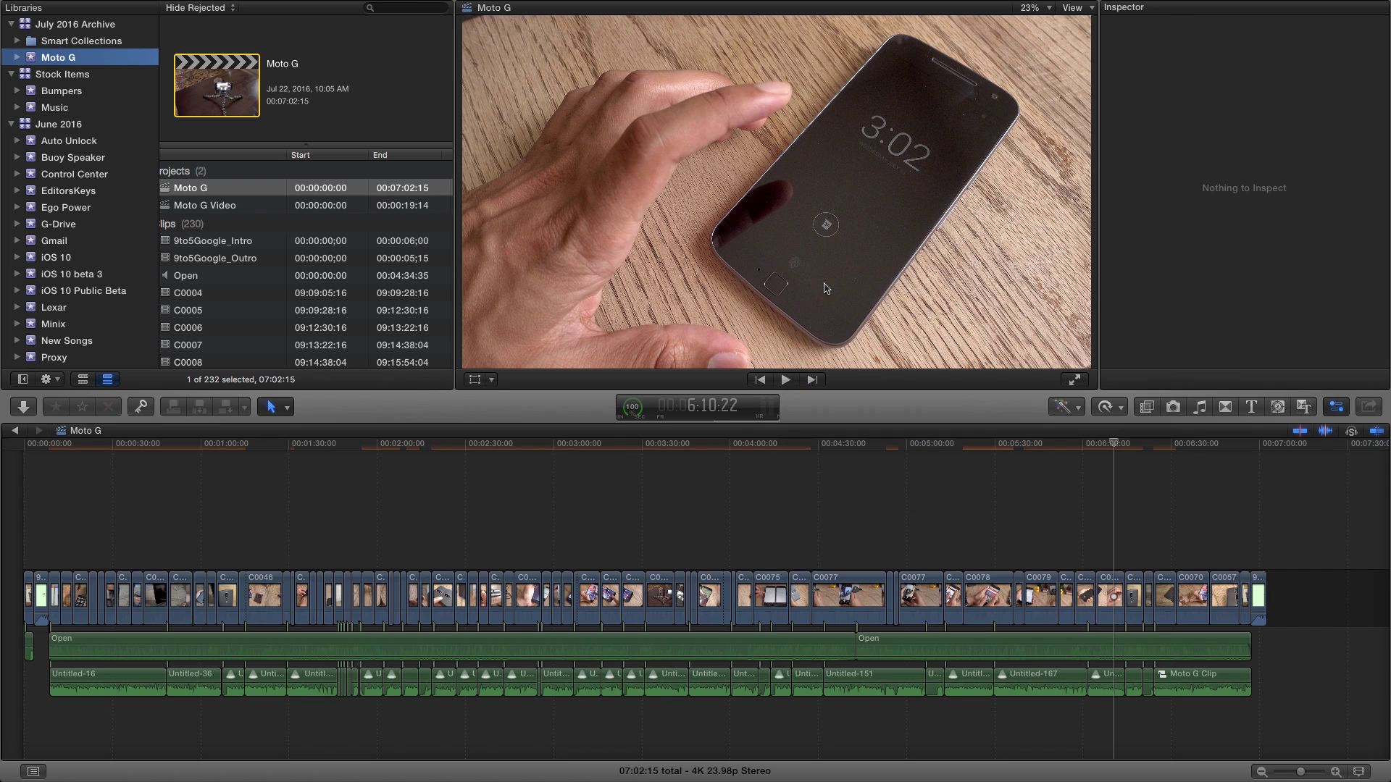
click(697, 465)
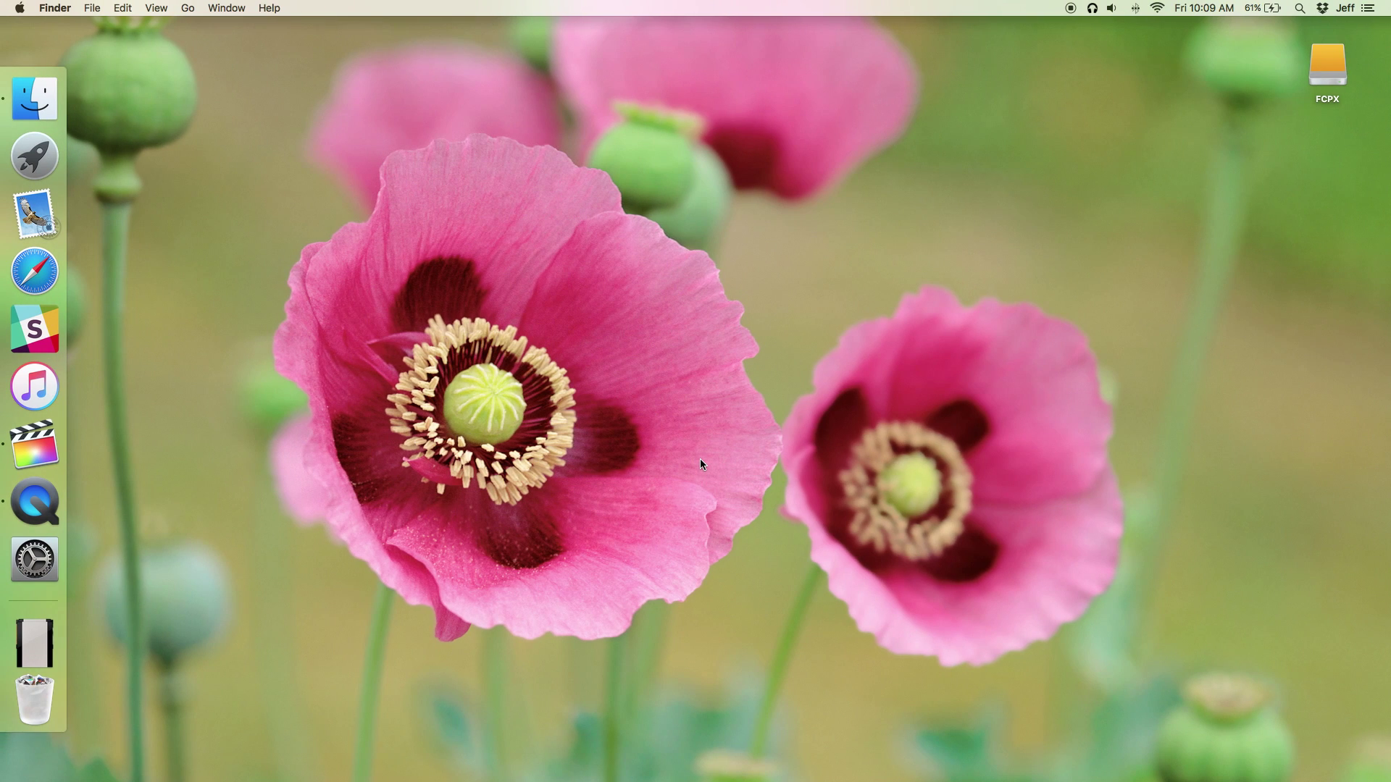
scroll(700, 459, right, 3)
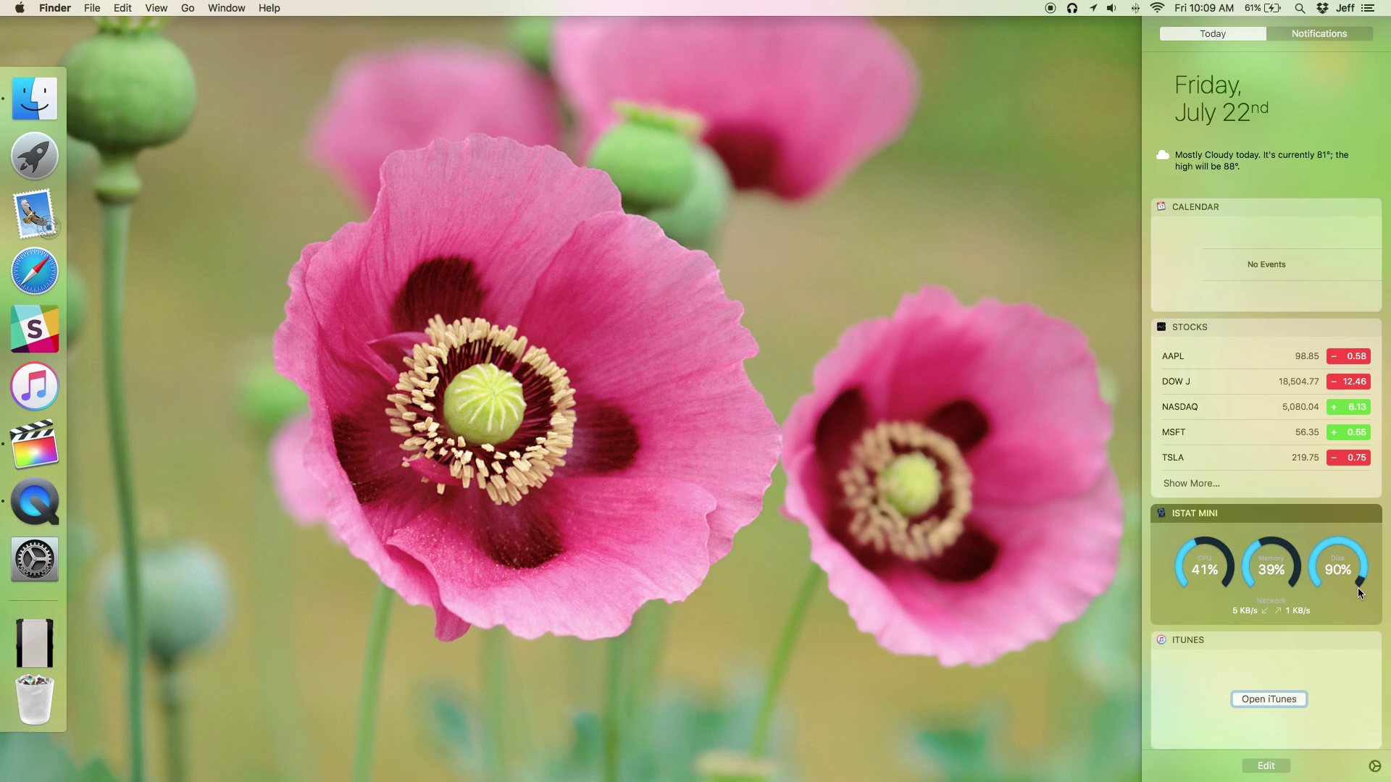
Dismiss the Today panel, with disk usage down to 80%, and switch back to Final Cut Pro
click(996, 515)
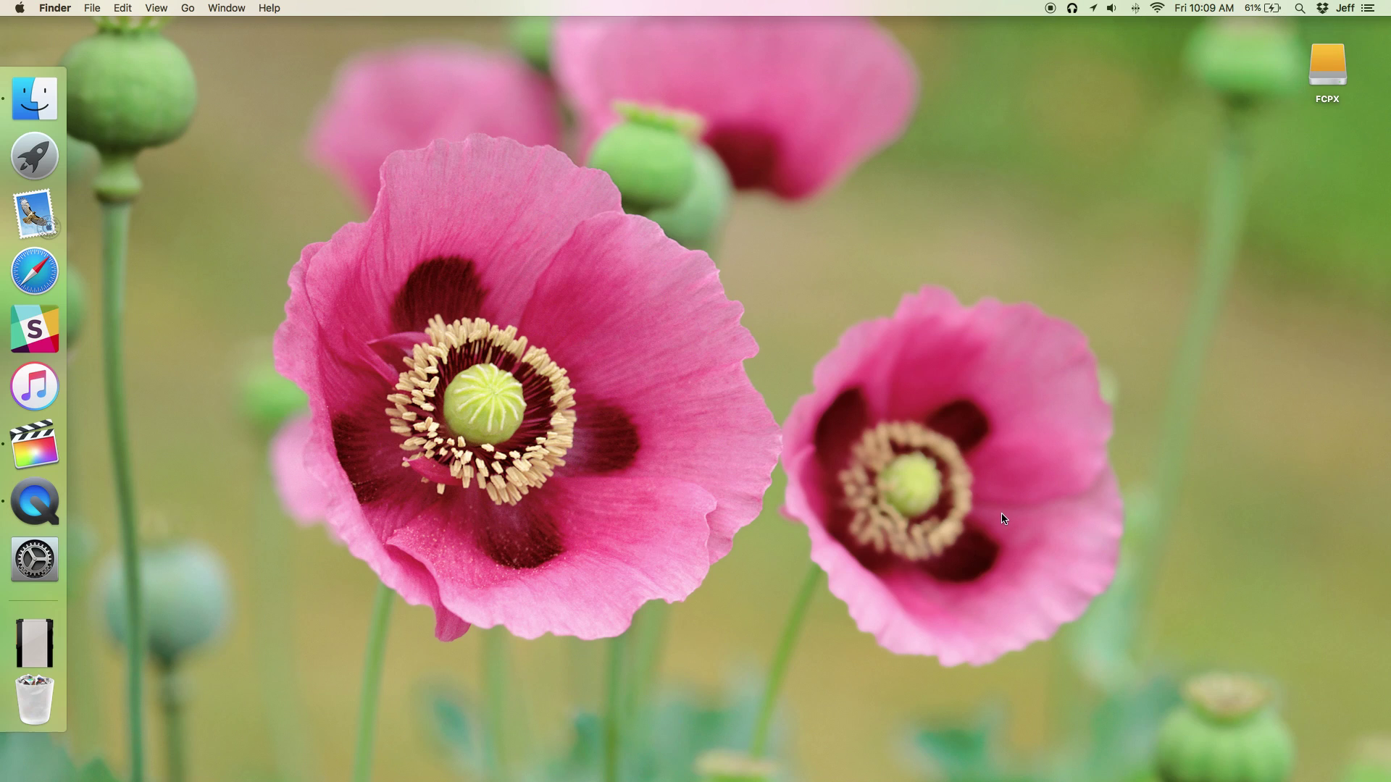
key(ctrl+Right)
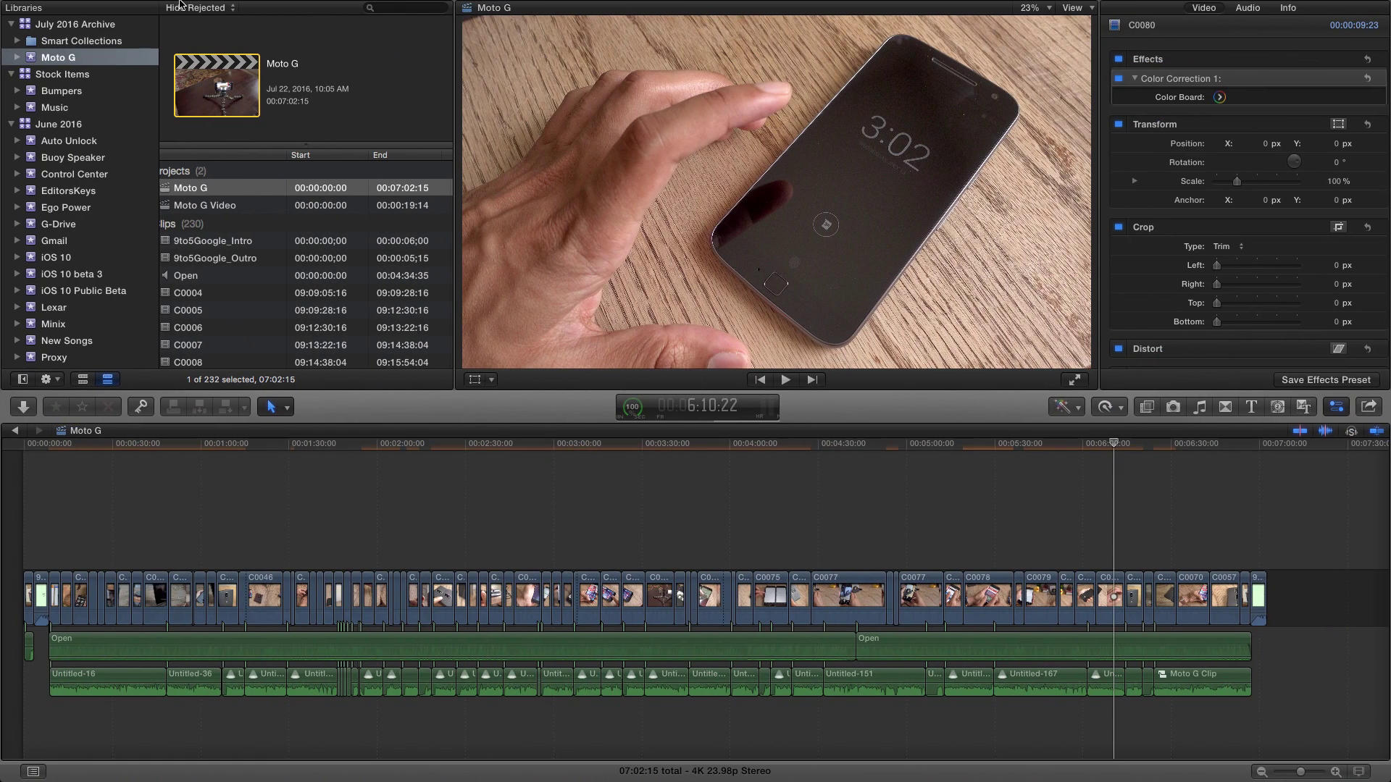
mouse_move(154, 7)
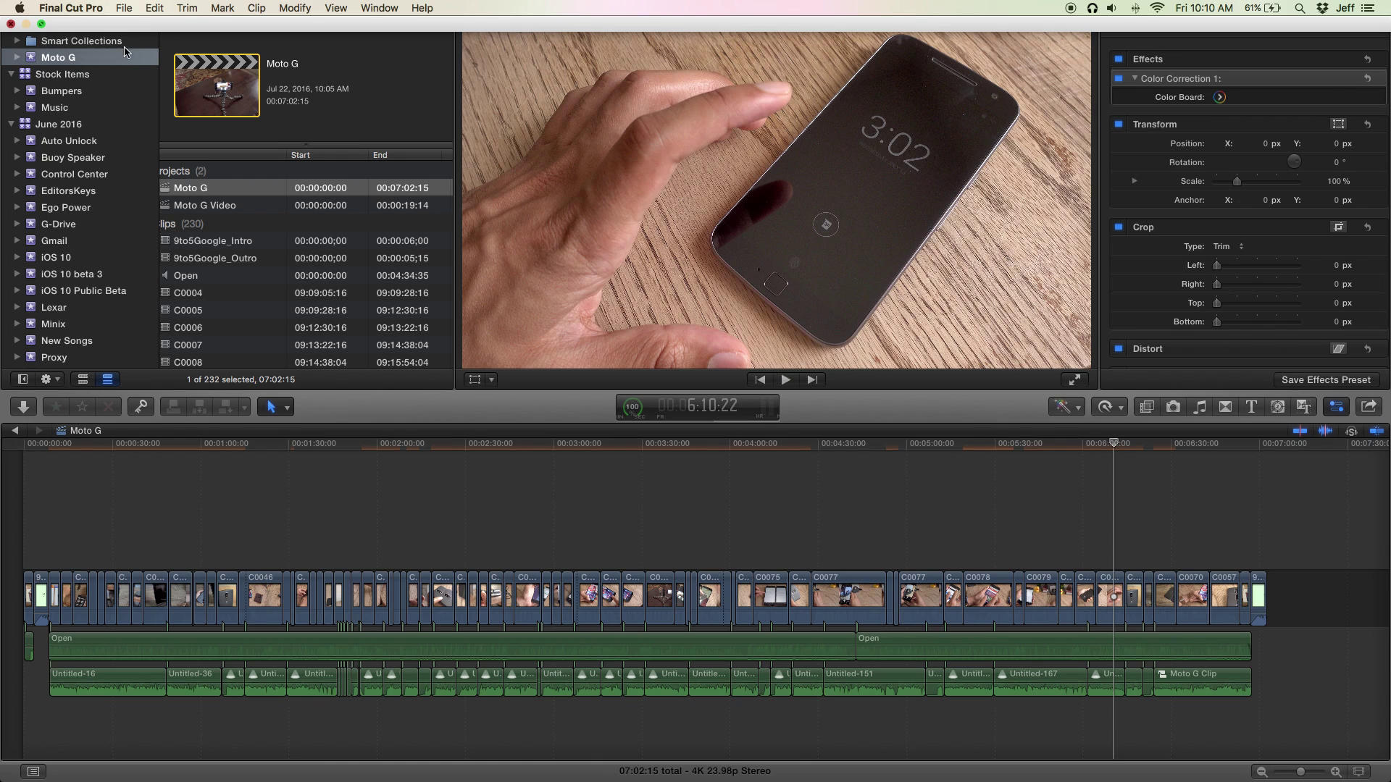
key(super+q)
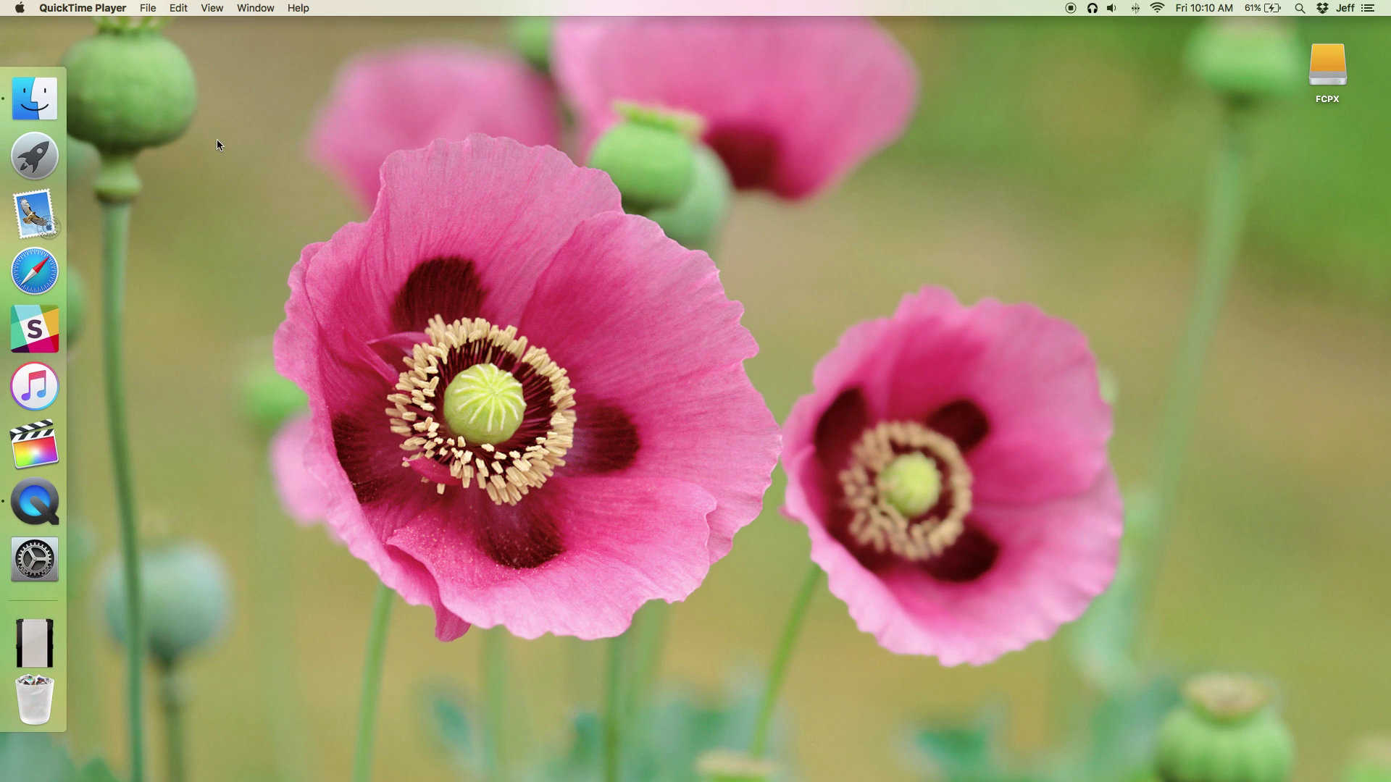
scroll(226, 158, right, 3)
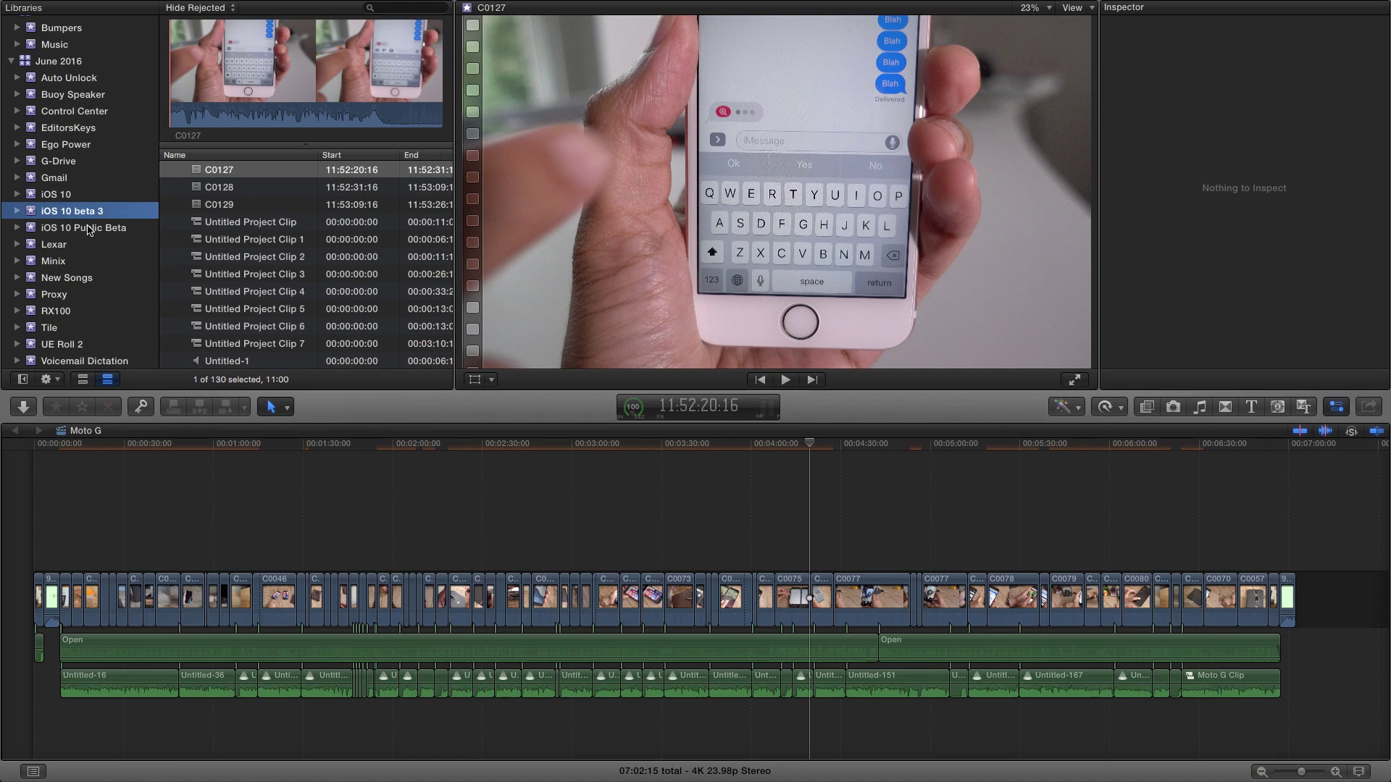
Select the iOS 10, iOS 10 beta 3 and iOS 10 Public Beta events and move them to July 2016 Archive
super+click(89, 229)
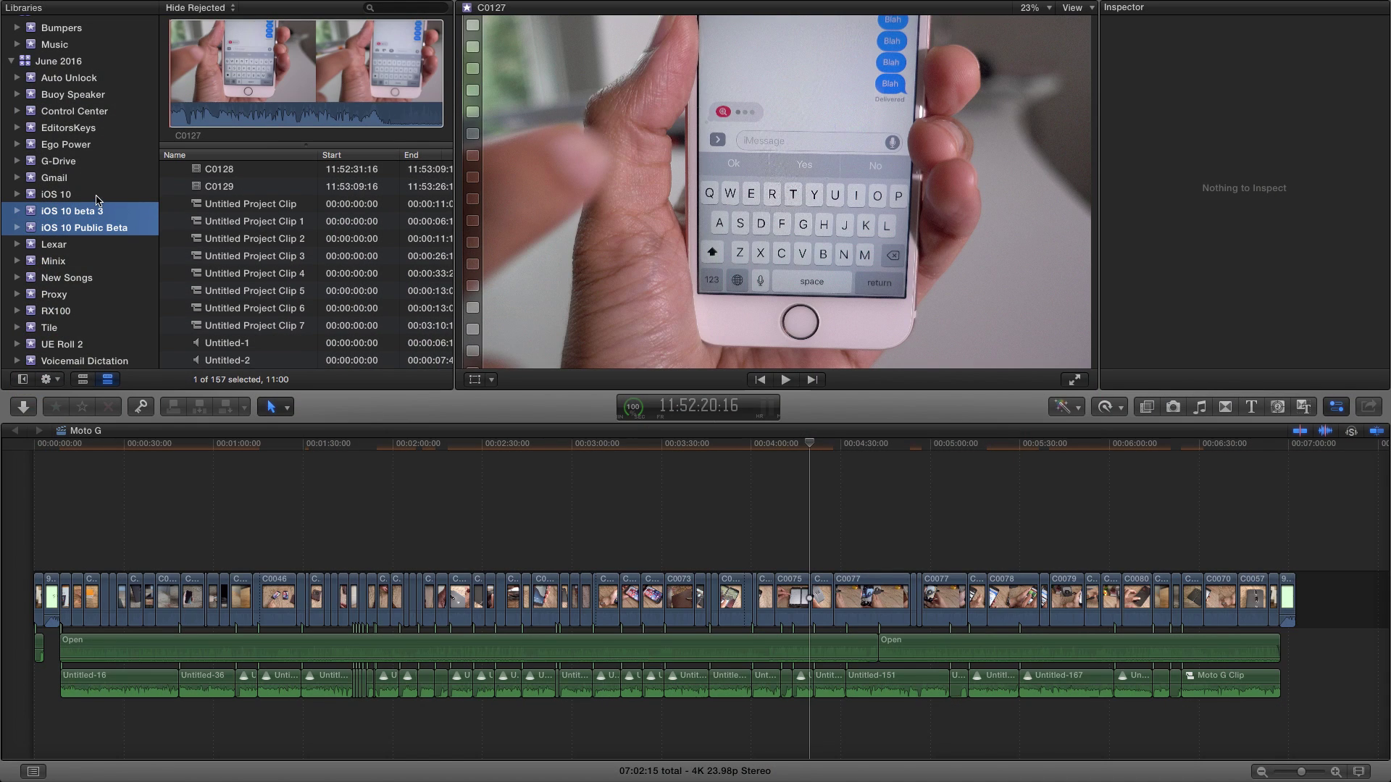
super+click(98, 195)
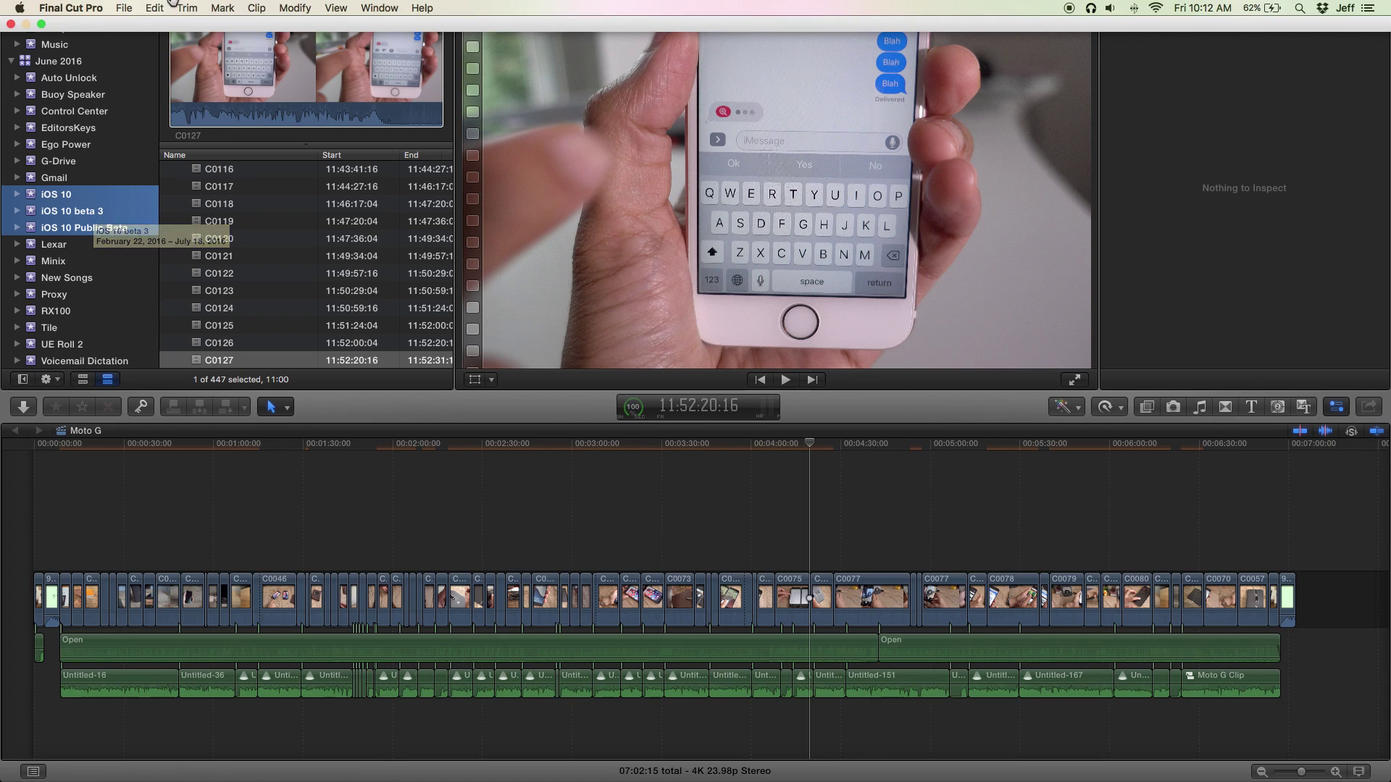
click(125, 8)
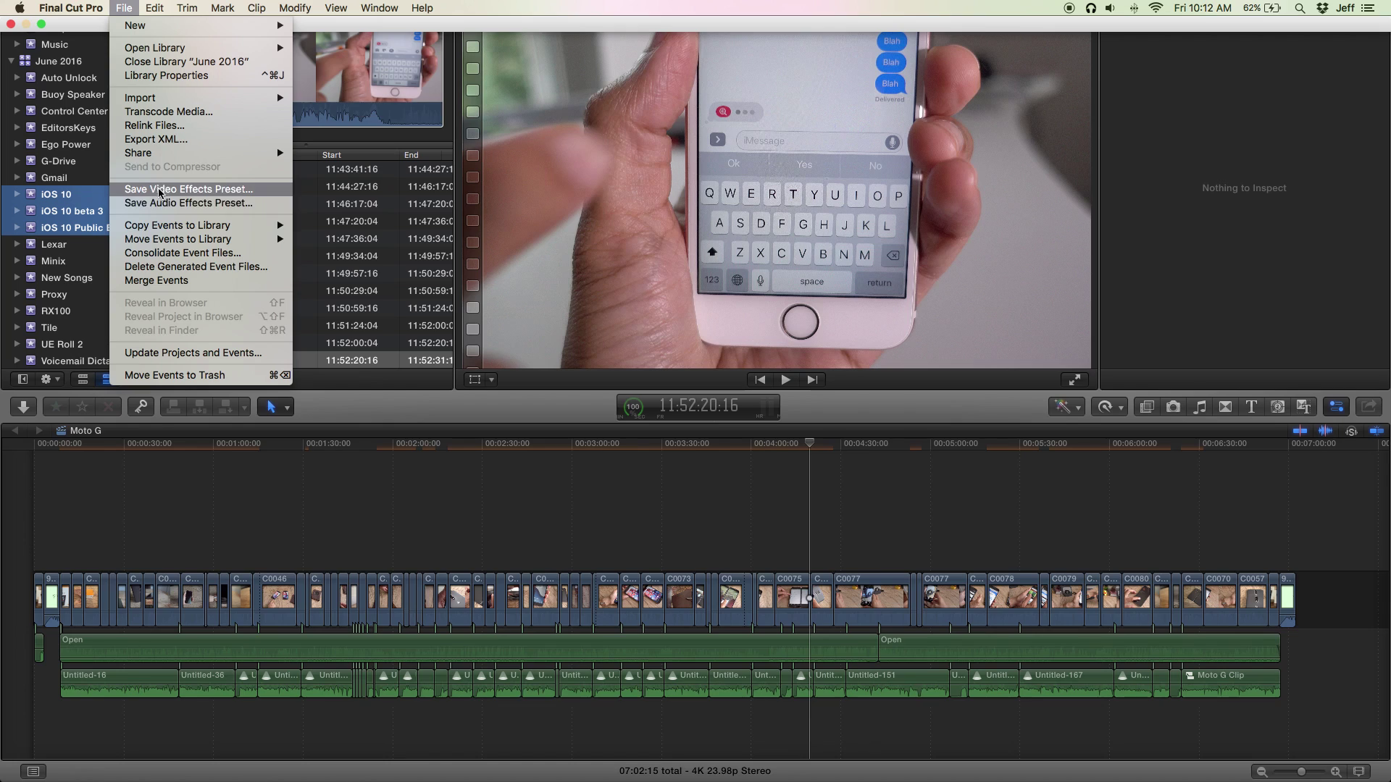
mouse_move(193, 244)
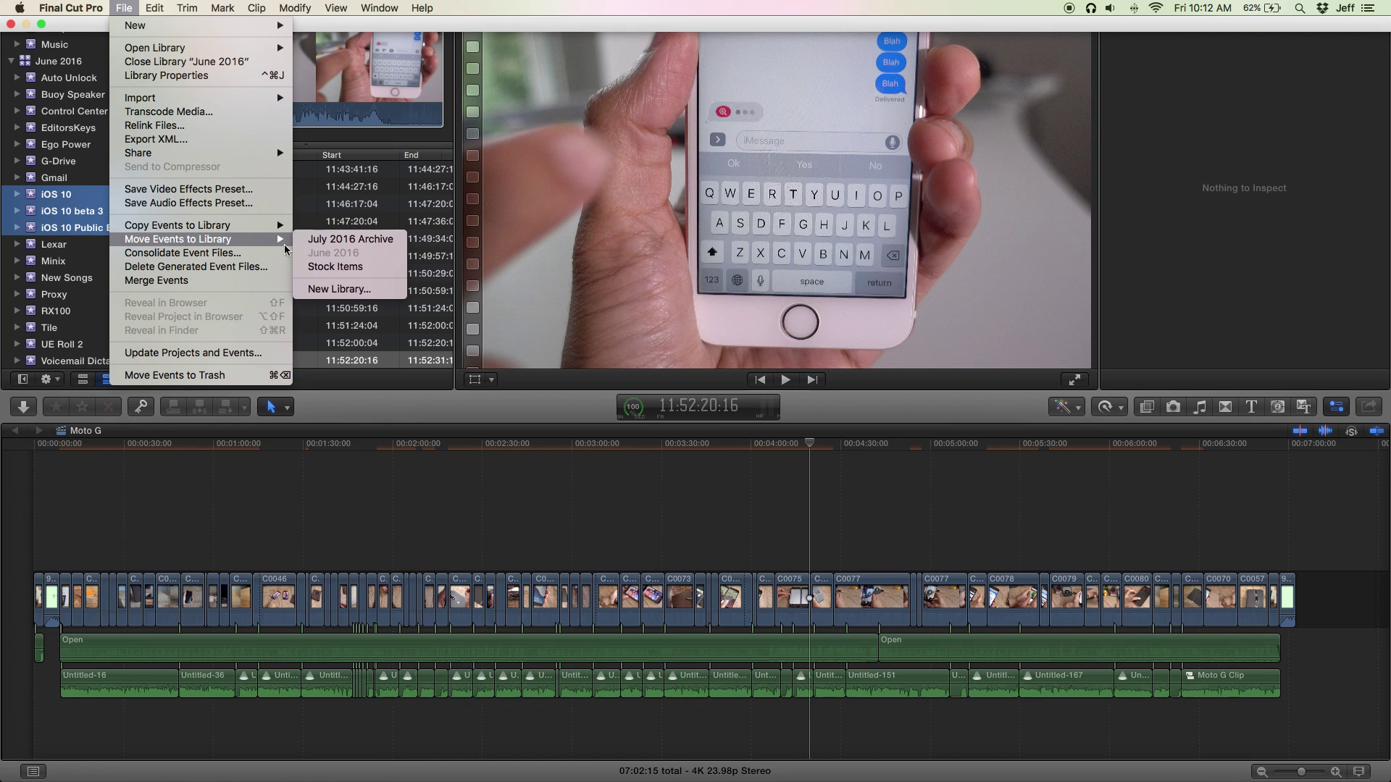
click(354, 247)
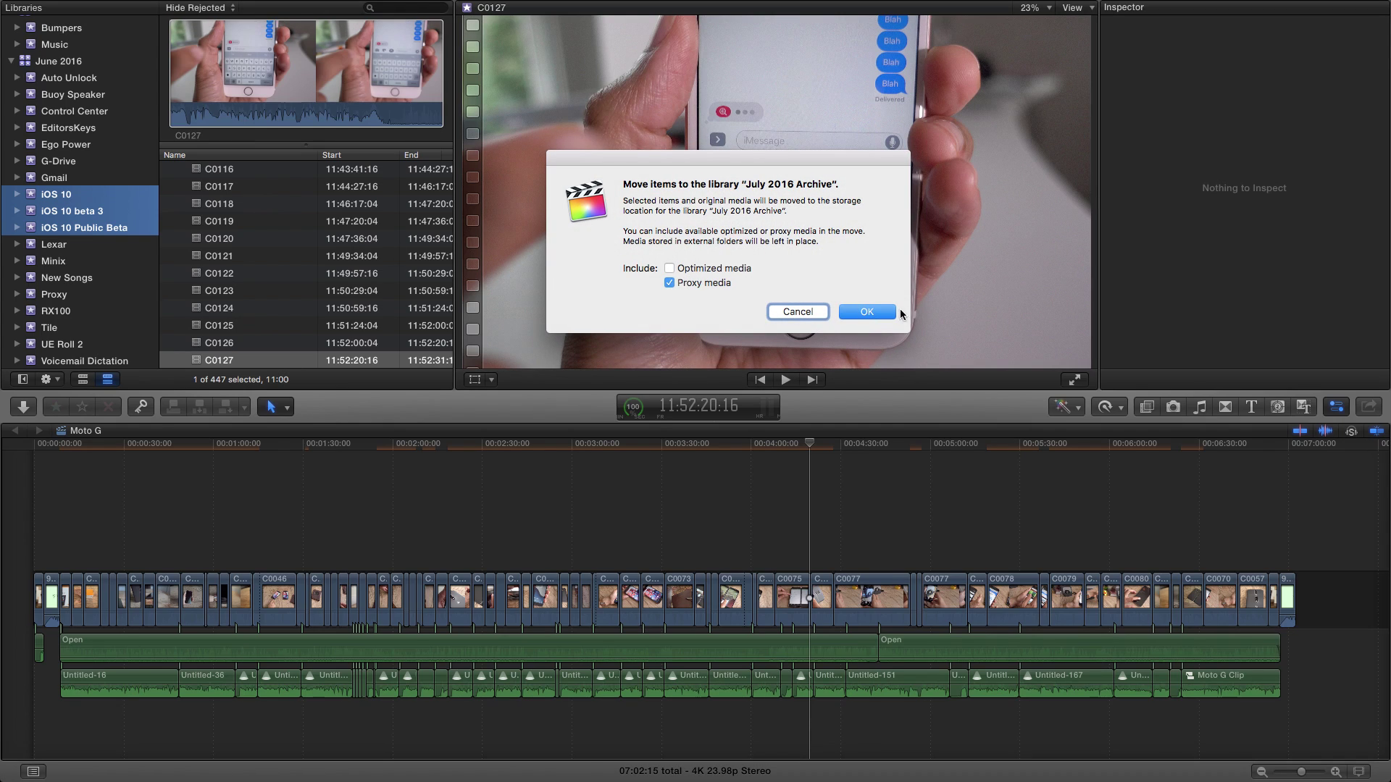
Untick Proxy media, confirm the move, and close Background Tasks once it finishes
click(714, 287)
click(856, 312)
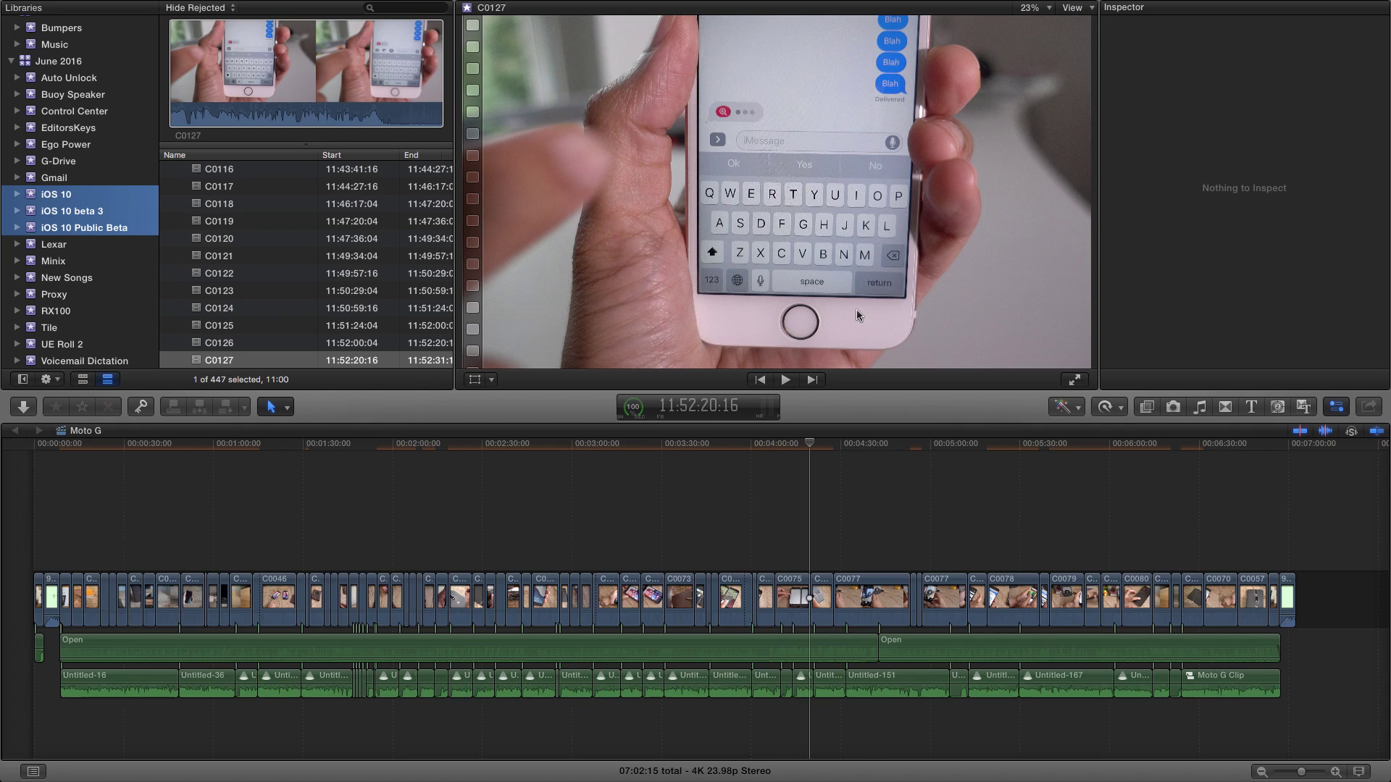
key(super+9)
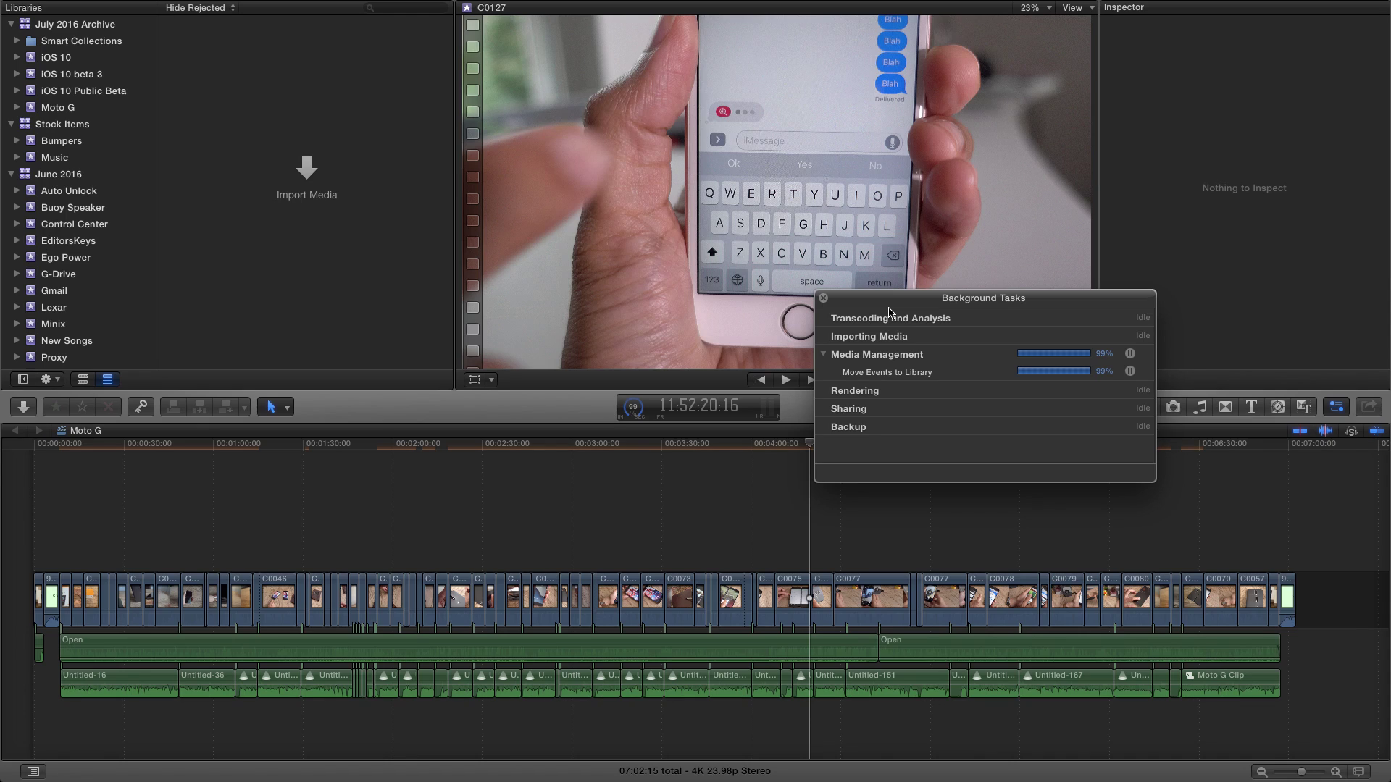
click(823, 298)
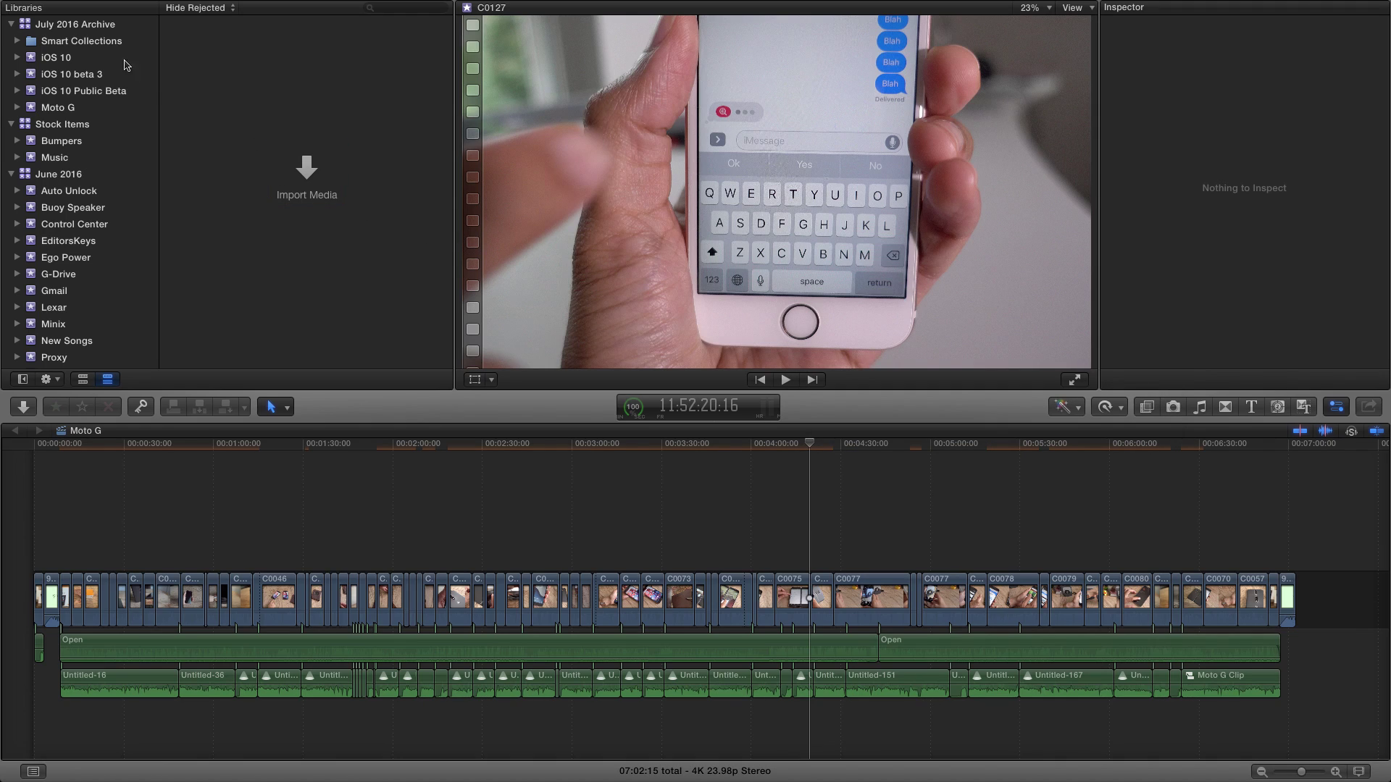
Hide Final Cut Pro to reveal the desktop and check the disk usage, now at 69%
mouse_move(86, 3)
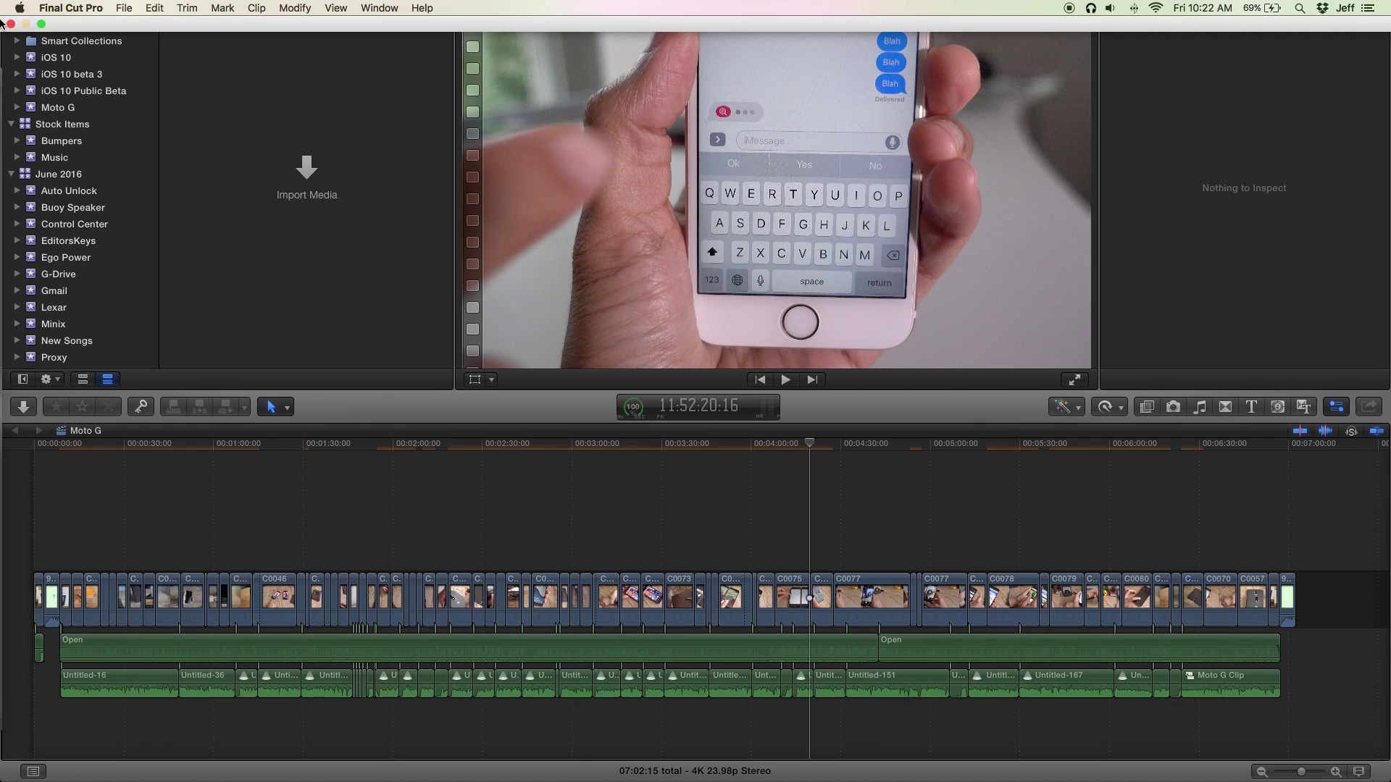
mouse_move(12, 26)
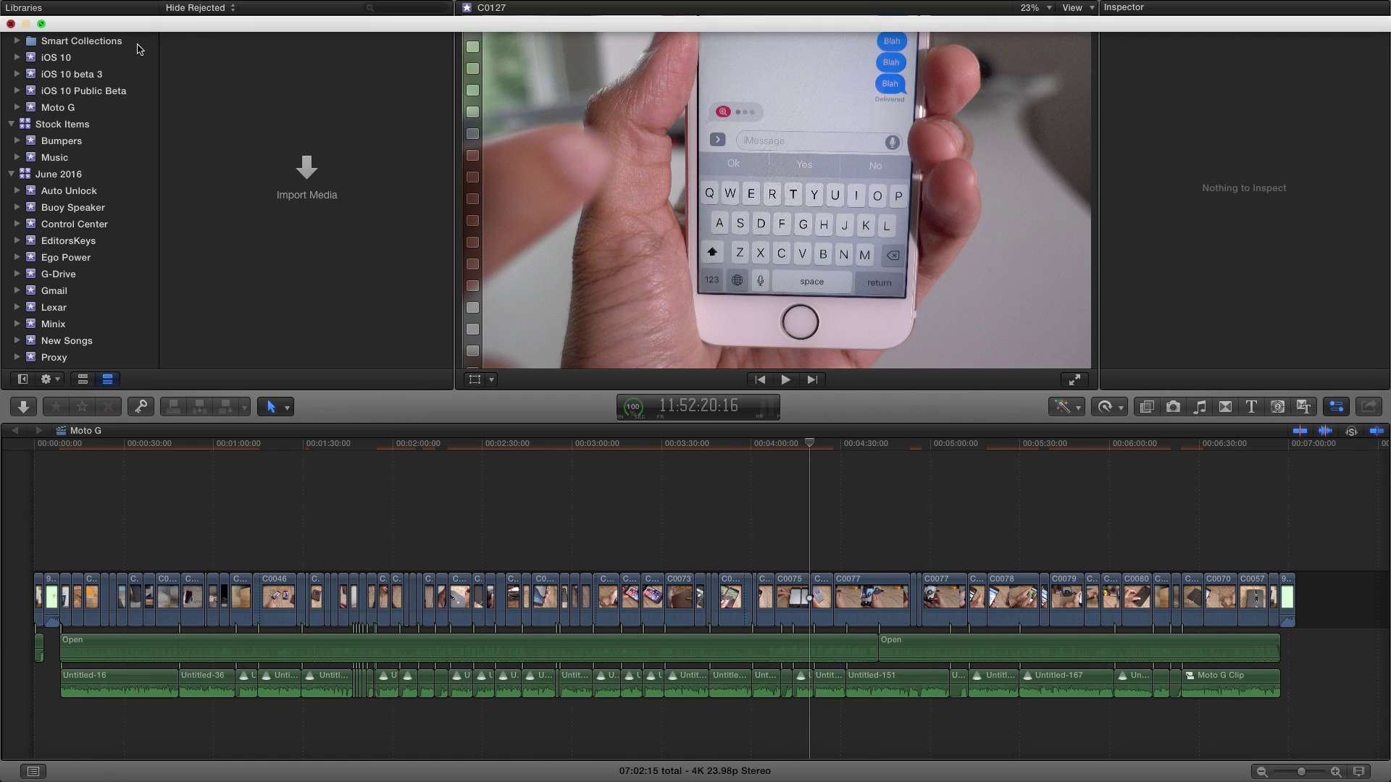
key(super+h)
click(791, 359)
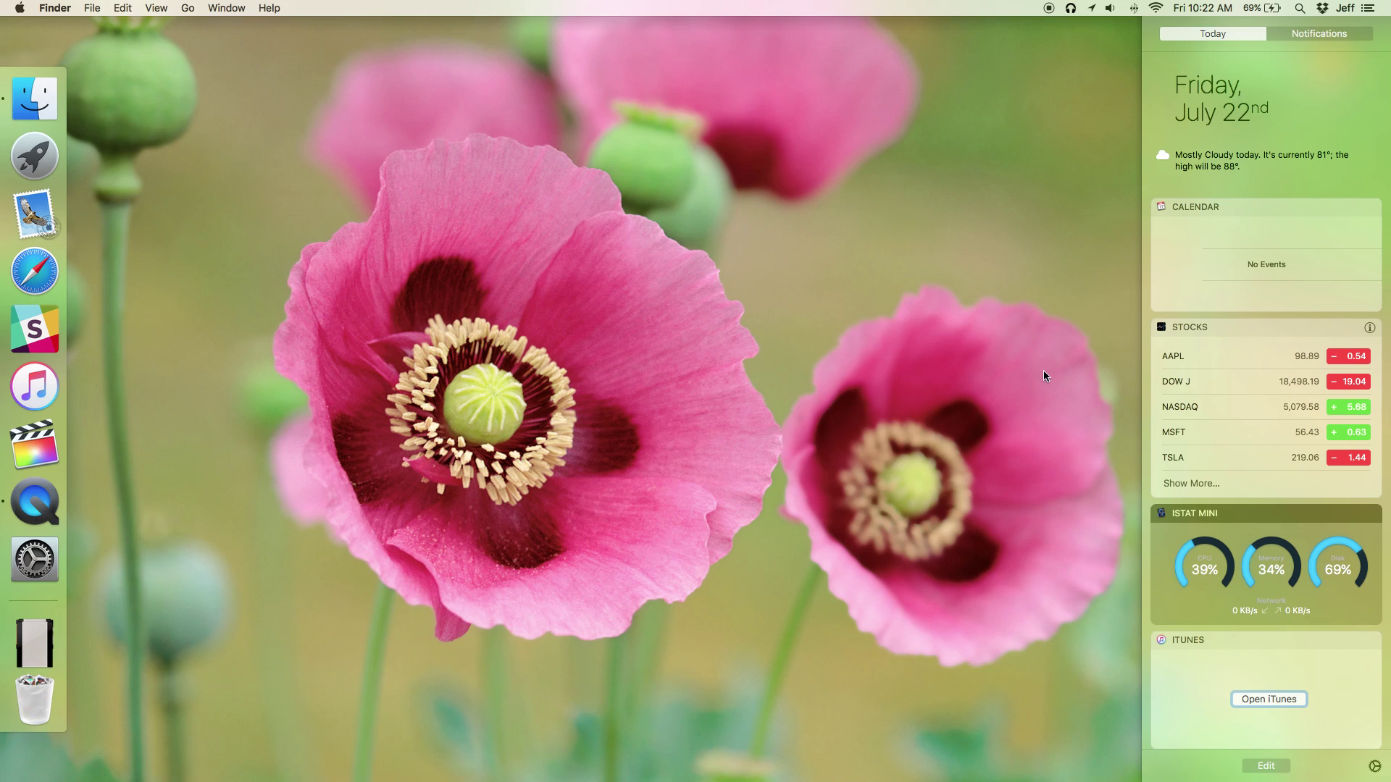
click(882, 377)
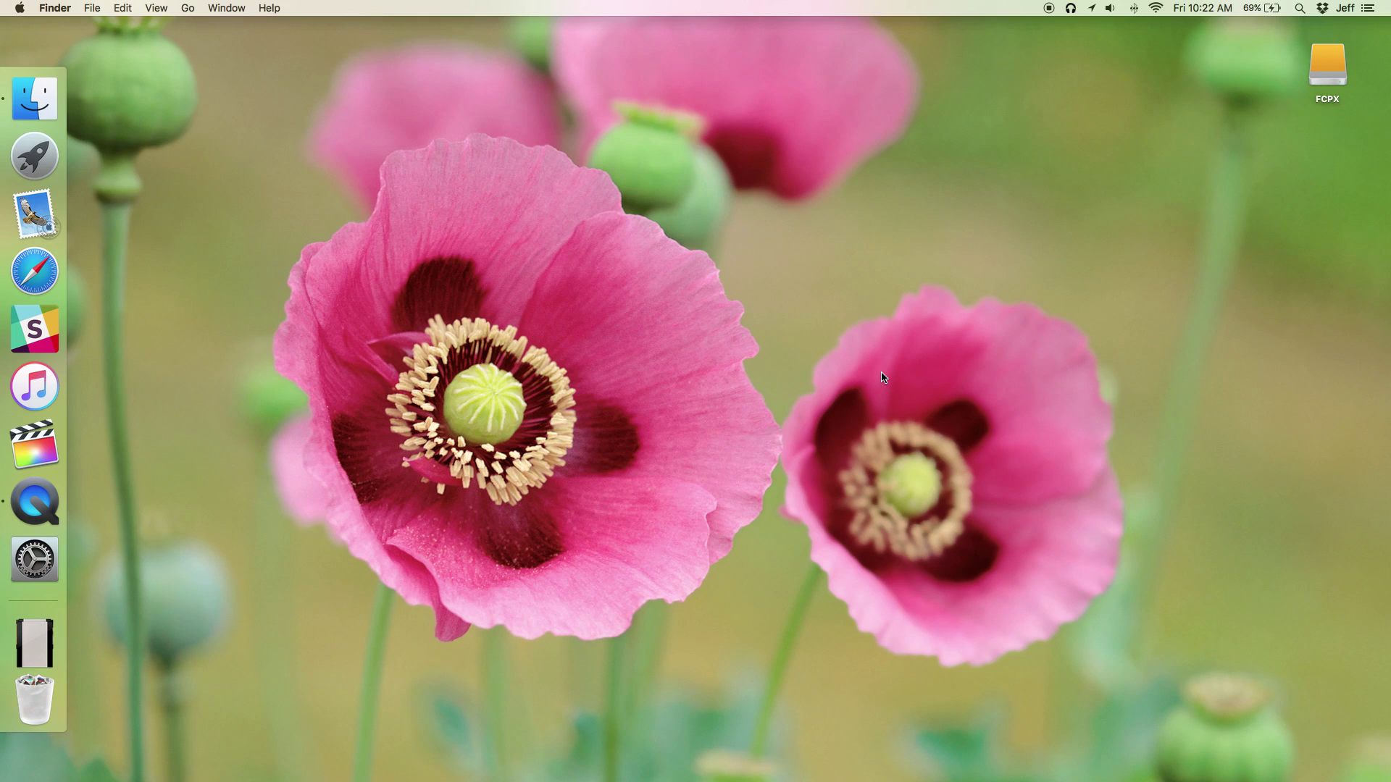